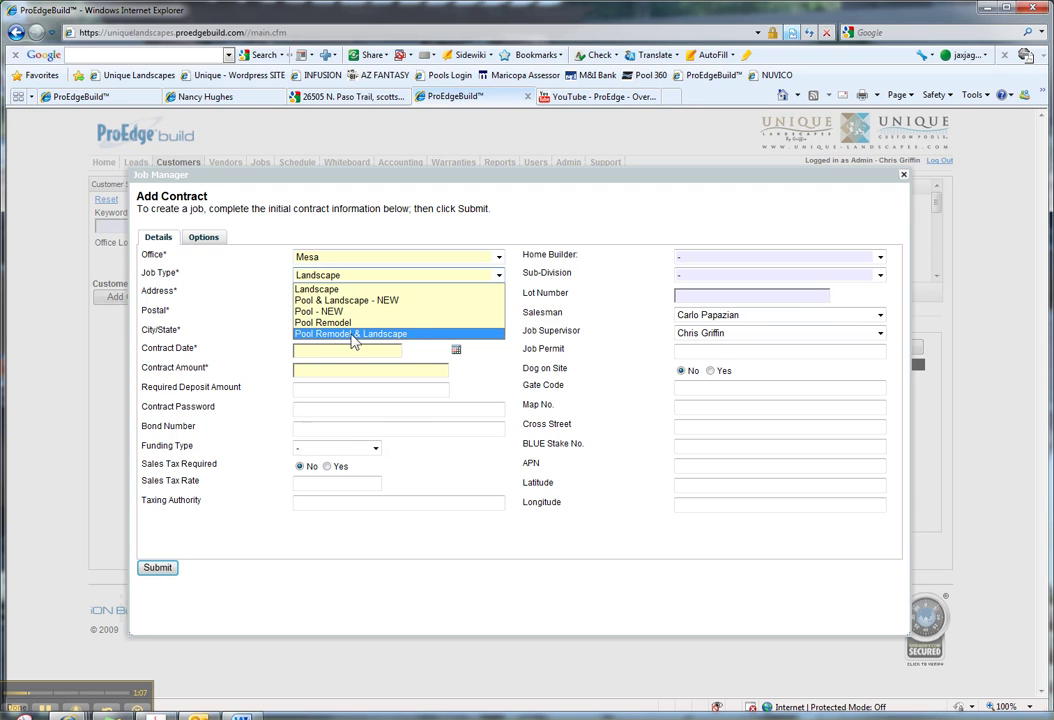
Choose Landscape in the contract's Job Type dropdown.
{"action": "left_click", "coordinate": [330, 290]}
{"action": "left_click", "coordinate": [385, 293]}
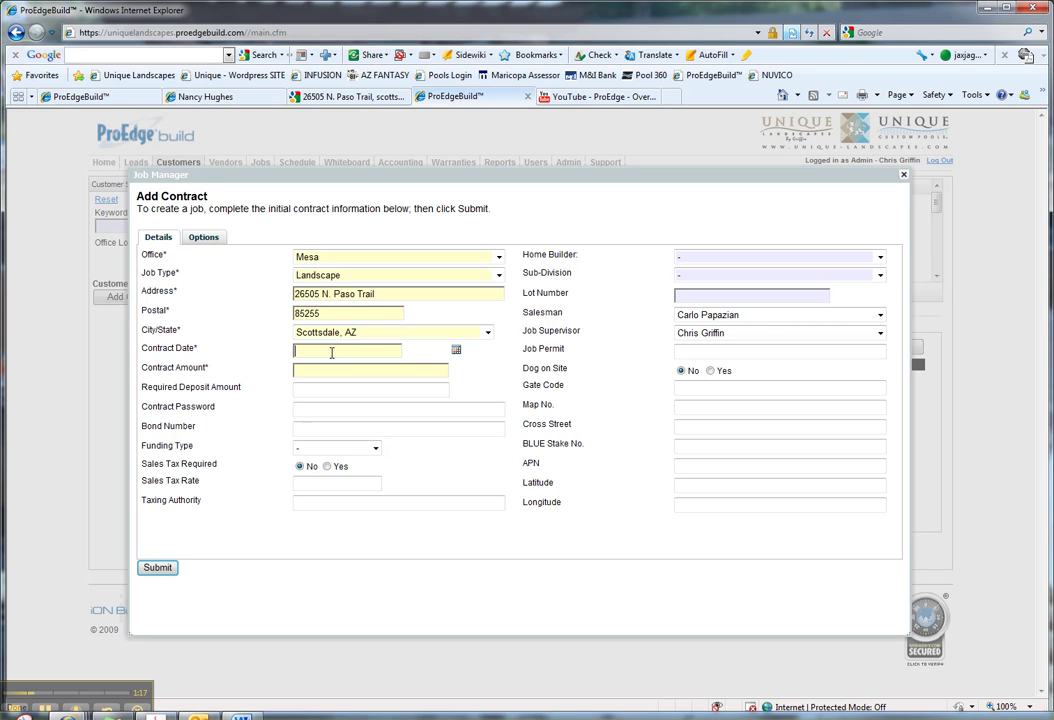
{"action": "left_click", "coordinate": [222, 101]}
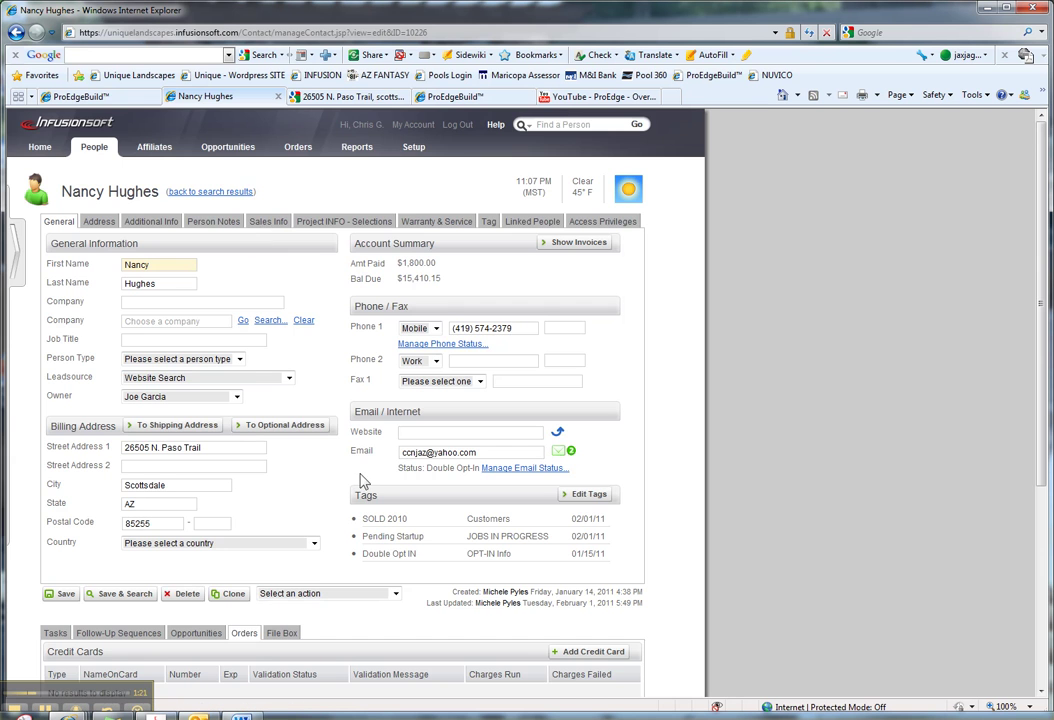
Find the Landscape Contract order date 2/3/2011 in Infusionsoft, then return to the Add Contract form.
{"action": "scroll", "coordinate": [360, 480], "scroll_direction": "down", "scroll_amount": 4}
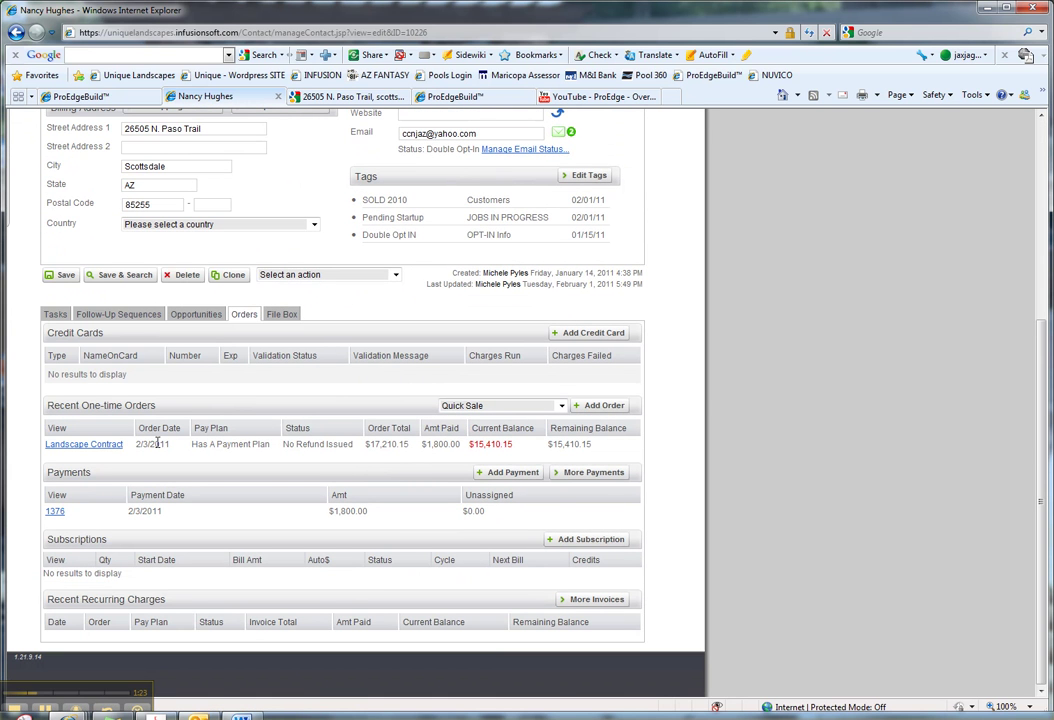
{"action": "left_click_drag", "start_coordinate": [136, 444], "coordinate": [115, 88]}
{"action": "left_click", "coordinate": [115, 88]}
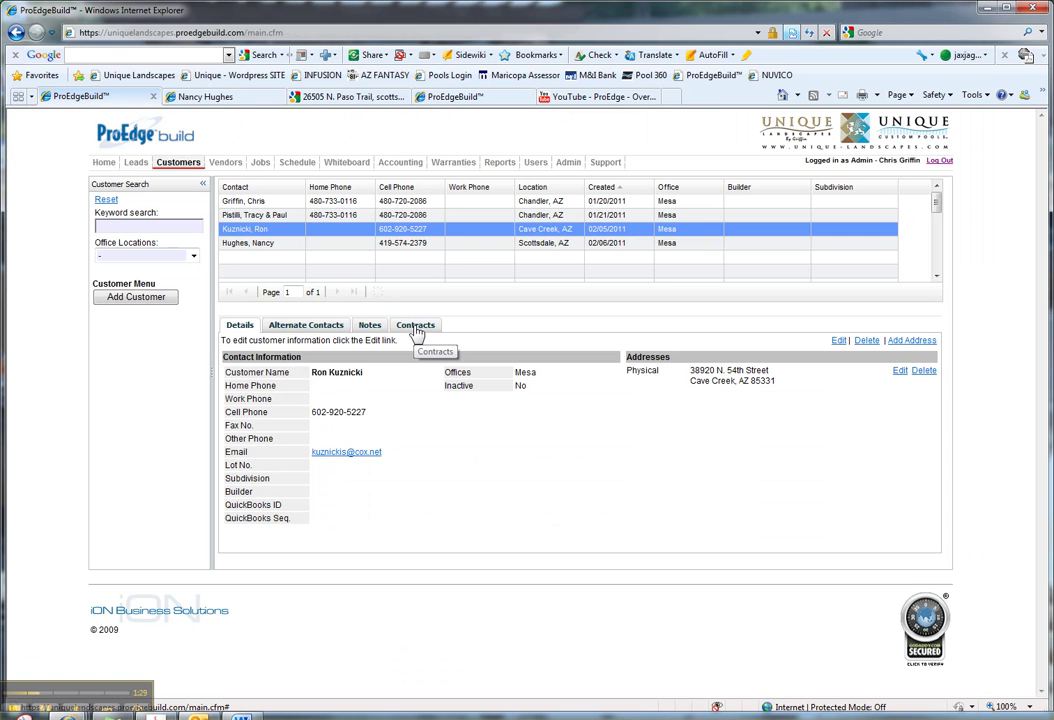
{"action": "left_click", "coordinate": [265, 97]}
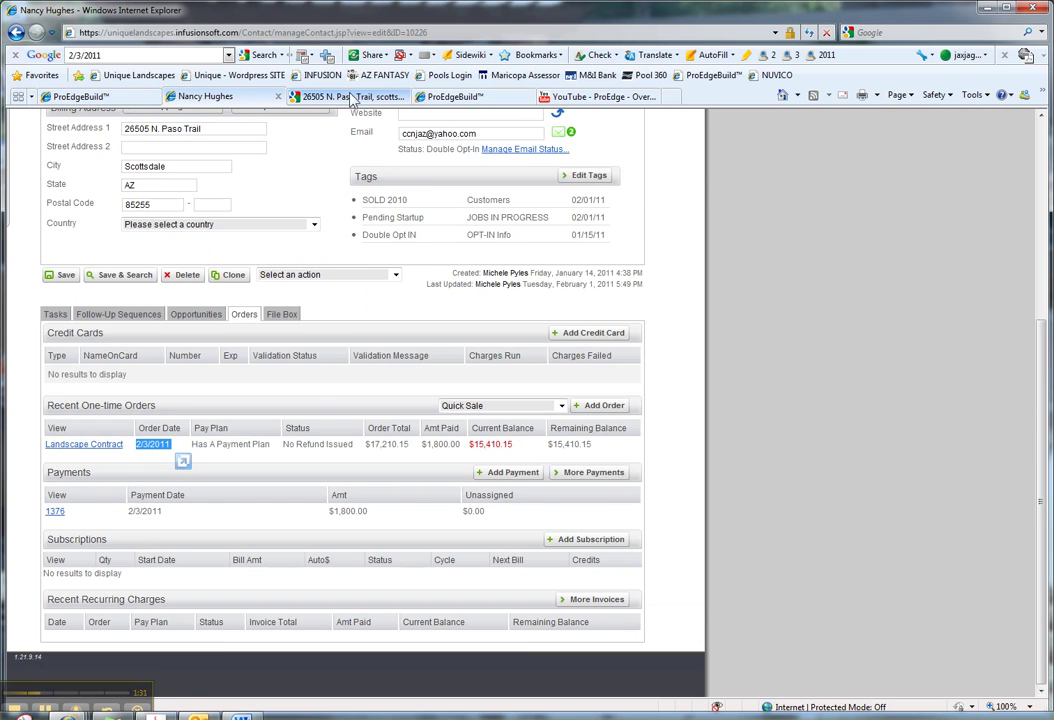
{"action": "left_click", "coordinate": [430, 99]}
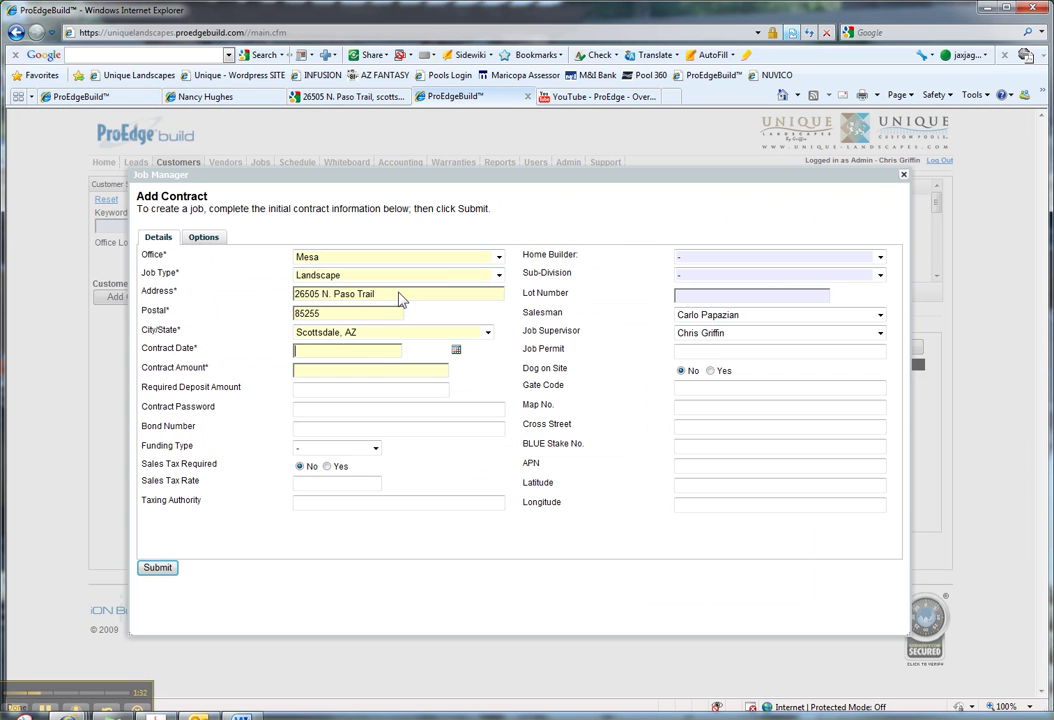
Set Contract Date to 02/03/2011 and select the 17,210.15 order total in Infusionsoft.
{"action": "left_click", "coordinate": [456, 351]}
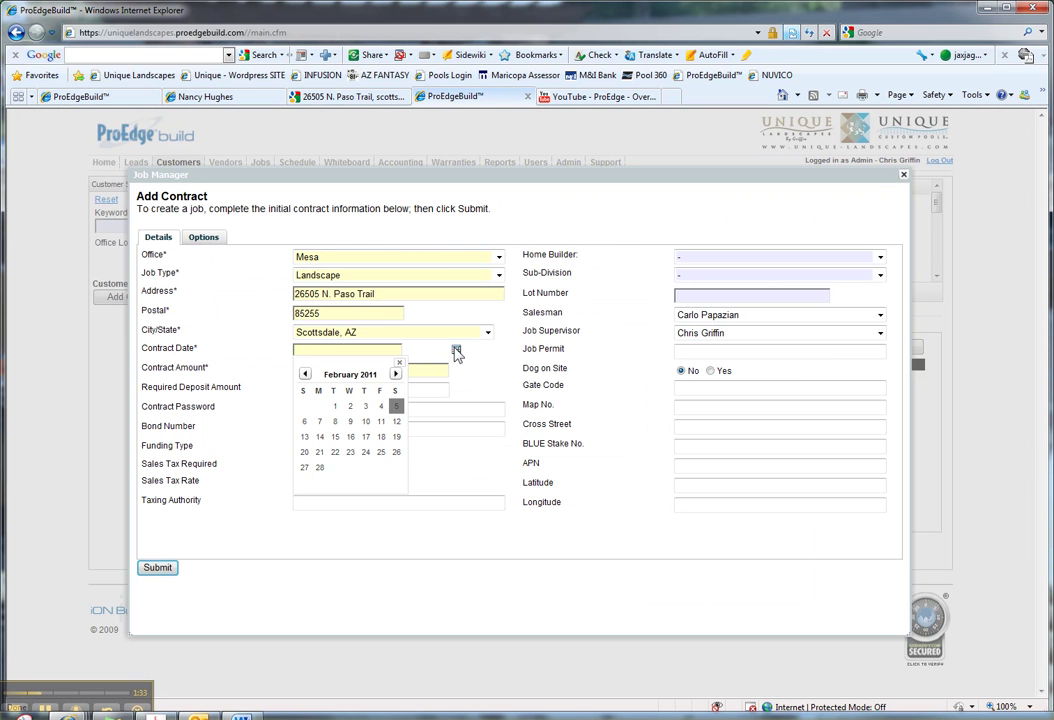
{"action": "left_click", "coordinate": [367, 412]}
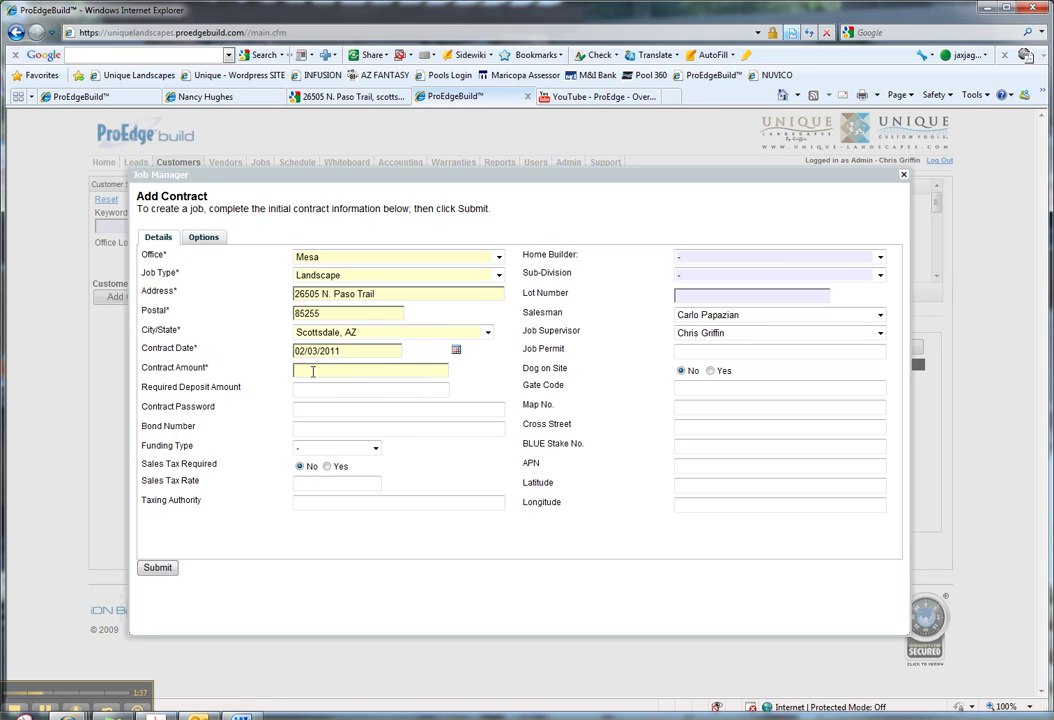
{"action": "left_click", "coordinate": [210, 97]}
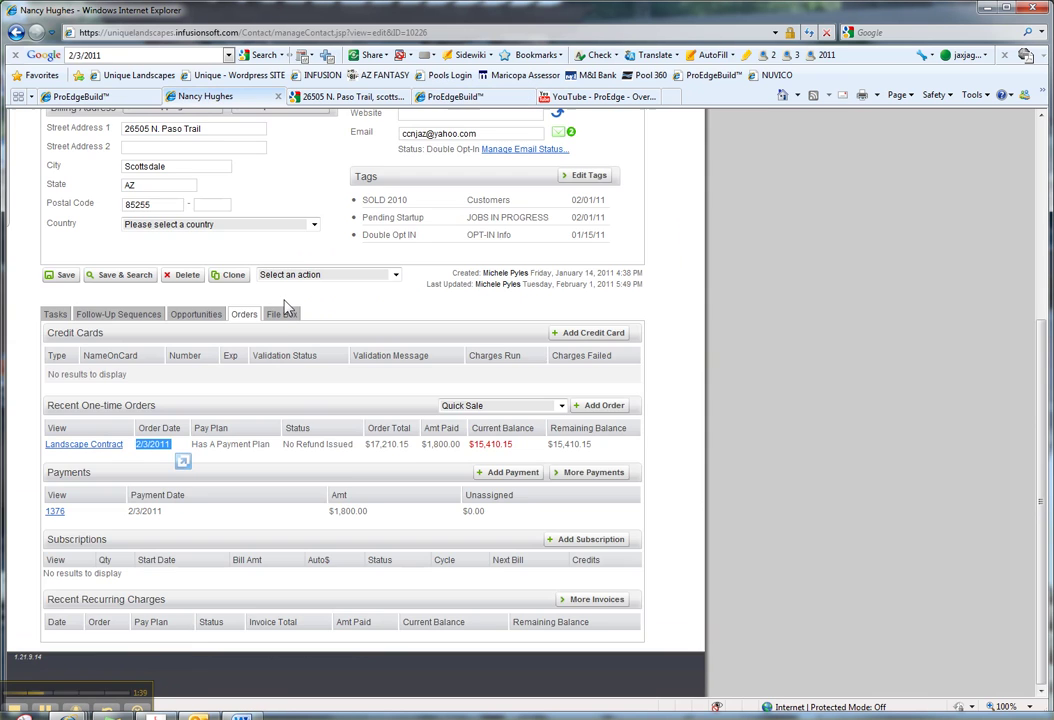
{"action": "left_click_drag", "start_coordinate": [369, 447], "coordinate": [452, 108]}
{"action": "key", "text": "ctrl+c"}
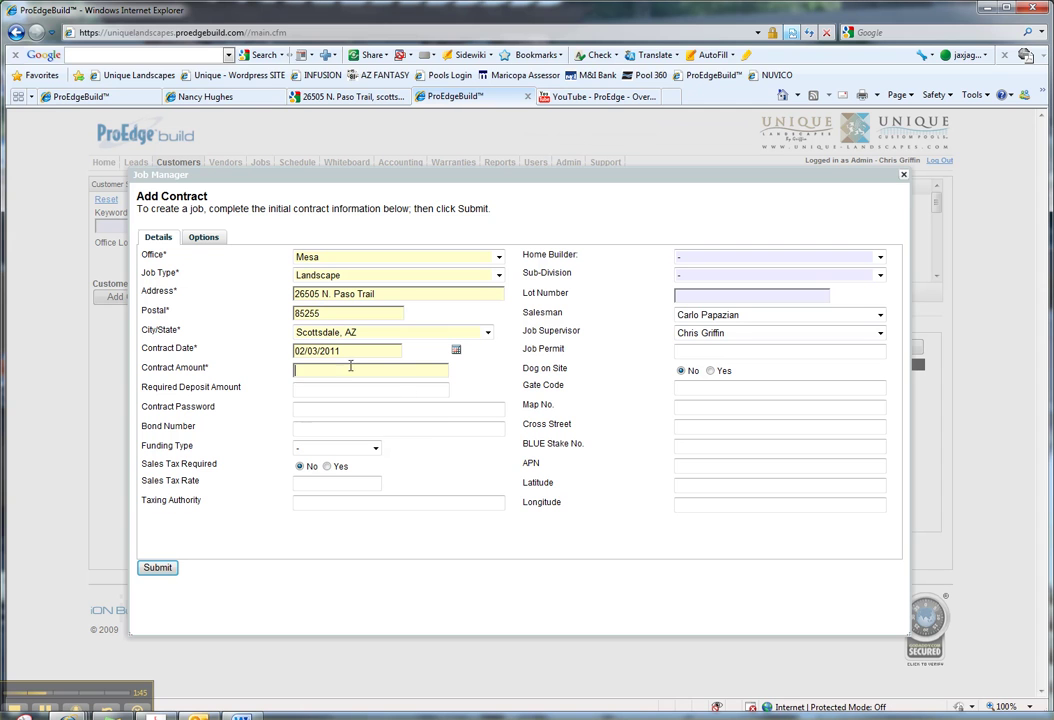
Enter Contract Amount 17210.15 without the comma and Required Deposit Amount 0.
{"action": "left_click", "coordinate": [333, 370]}
{"action": "key", "text": "ctrl+v"}
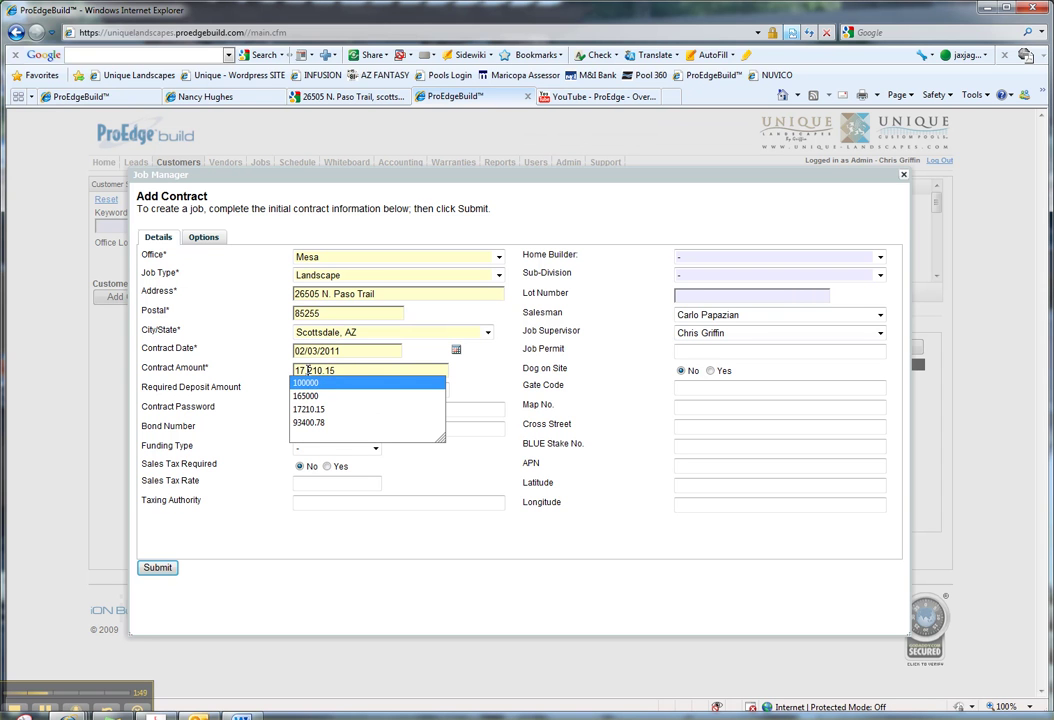
{"action": "key", "text": "BackSpace"}
{"action": "left_click", "coordinate": [332, 390]}
{"action": "type", "text": "0"}
Enter the contract password in its field.
{"action": "left_click", "coordinate": [318, 411]}
{"action": "left_click", "coordinate": [314, 389]}
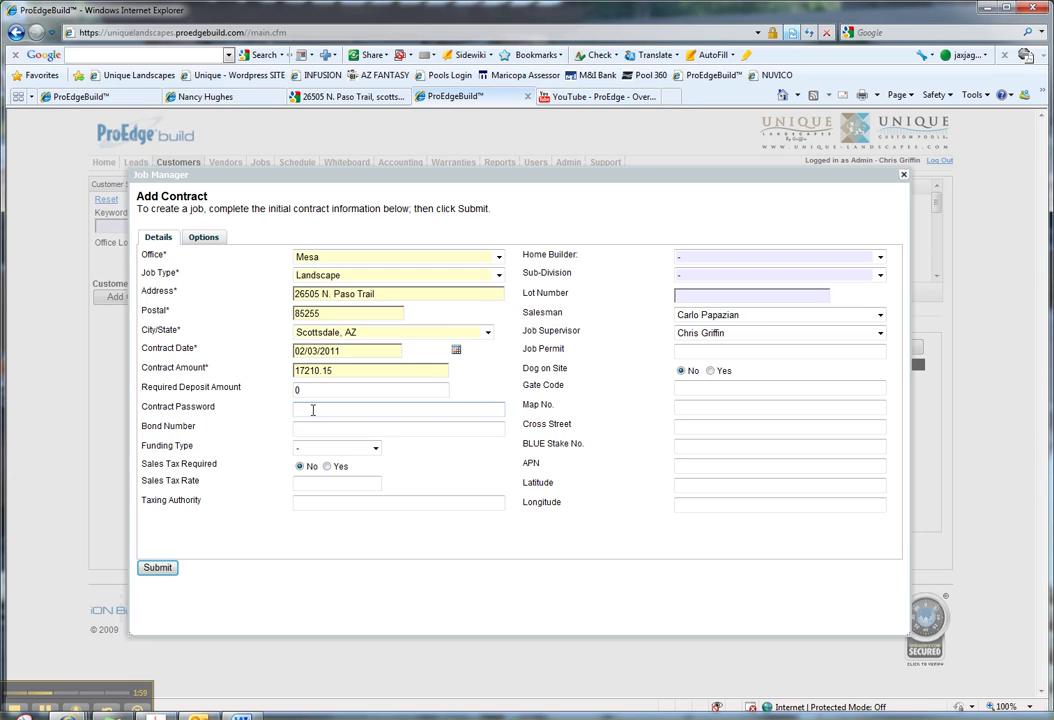
{"action": "key", "text": "Tab"}
{"action": "left_click_drag", "start_coordinate": [332, 408], "coordinate": [262, 418]}
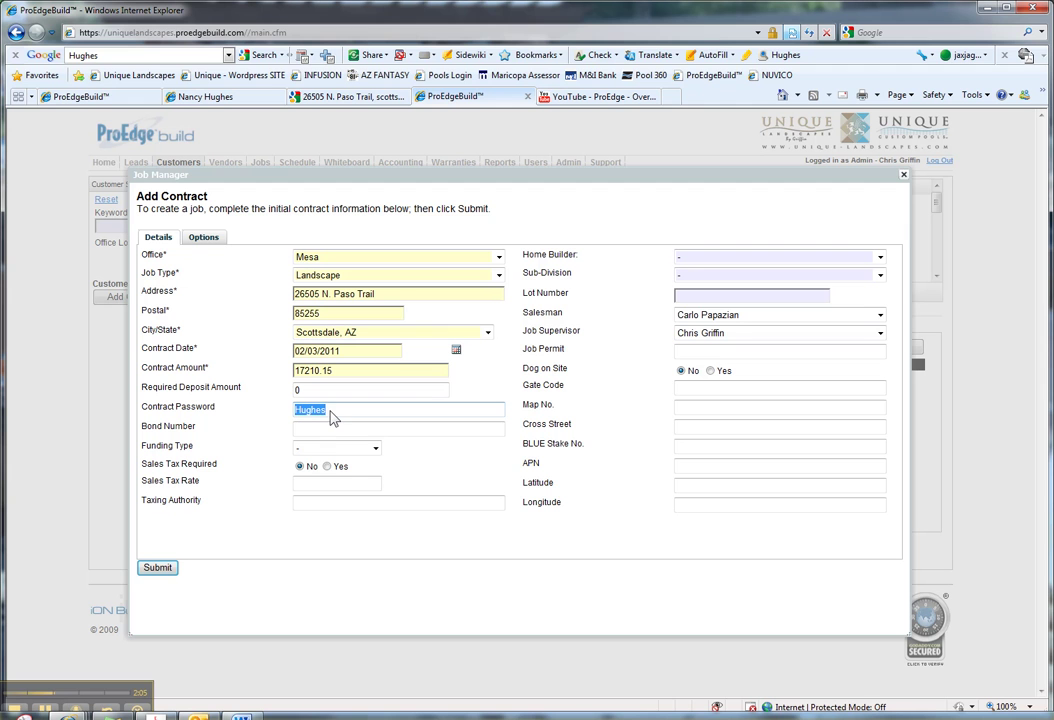
{"action": "left_click", "coordinate": [308, 411]}
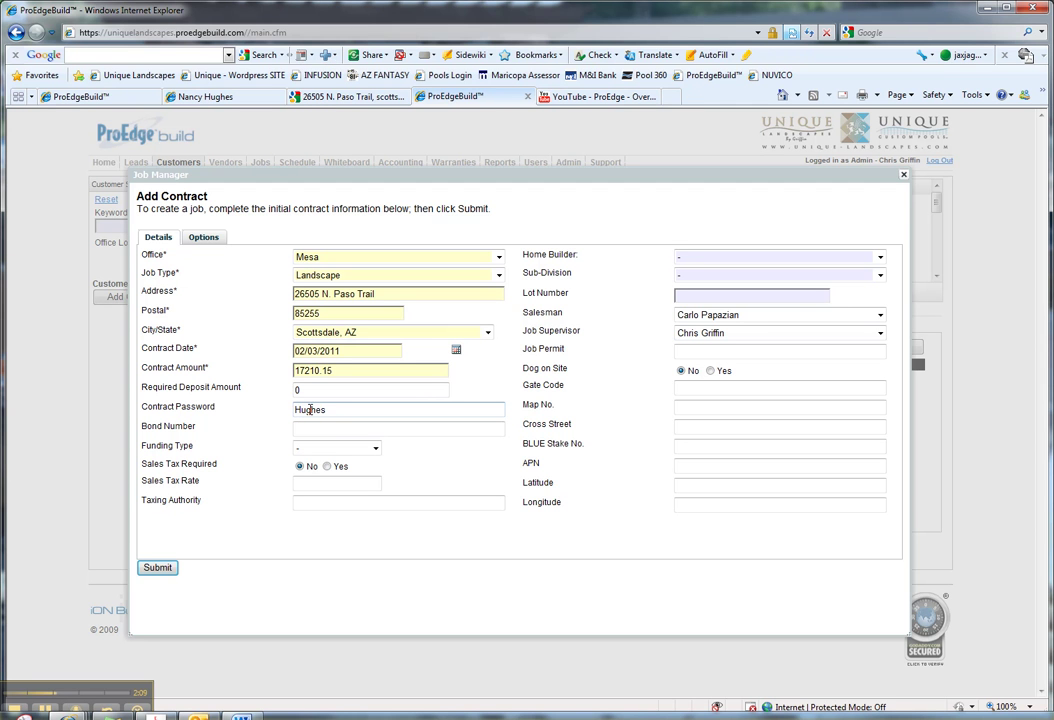
{"action": "left_click_drag", "start_coordinate": [335, 410], "coordinate": [284, 417]}
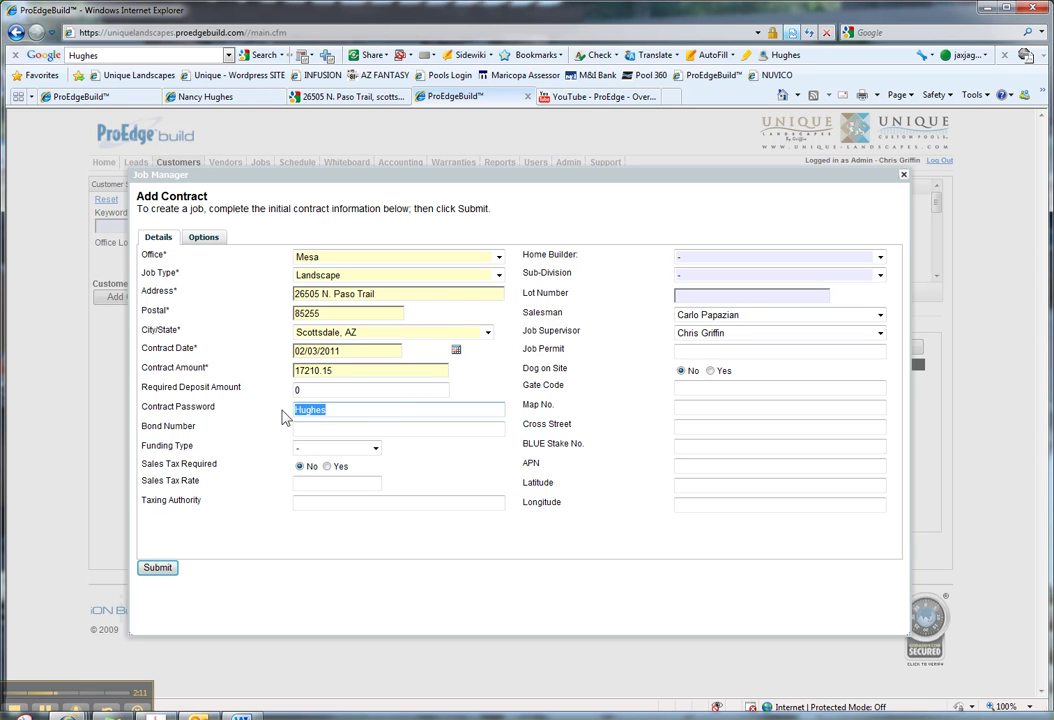
{"action": "left_click", "coordinate": [314, 428]}
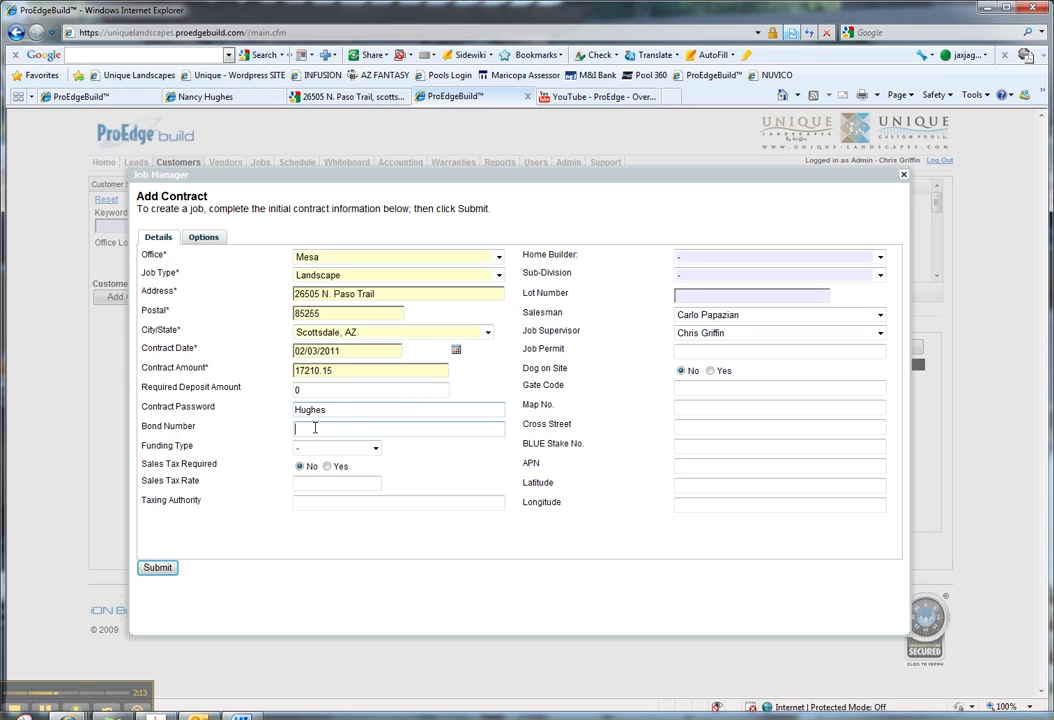
{"action": "left_click_drag", "start_coordinate": [329, 408], "coordinate": [275, 419]}
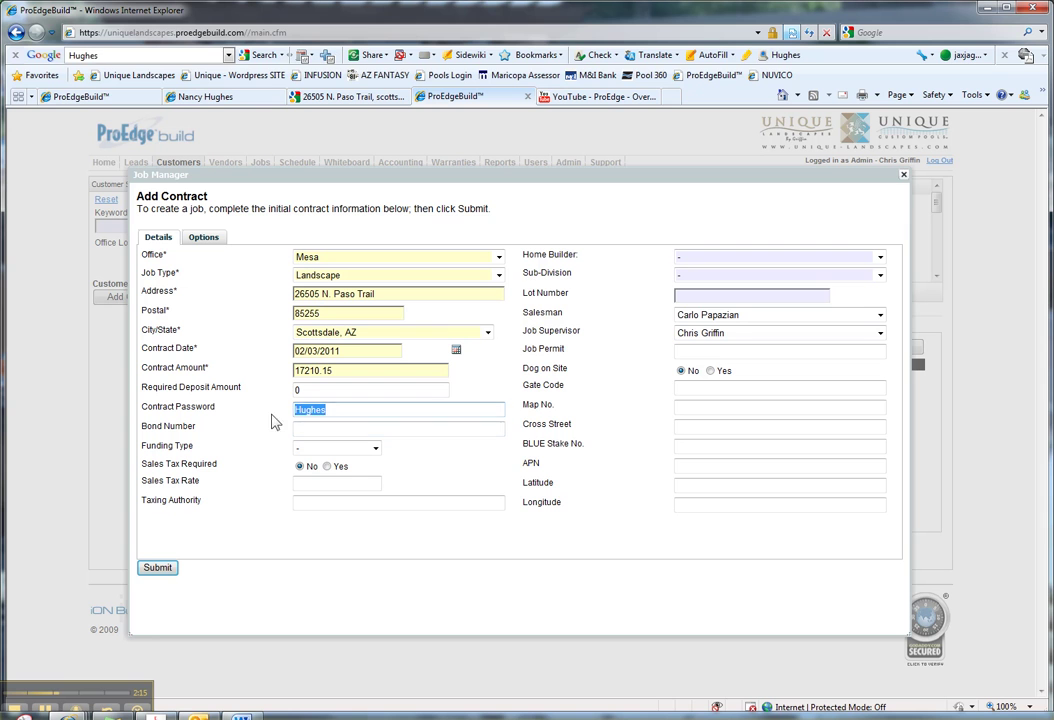
{"action": "left_click", "coordinate": [311, 430]}
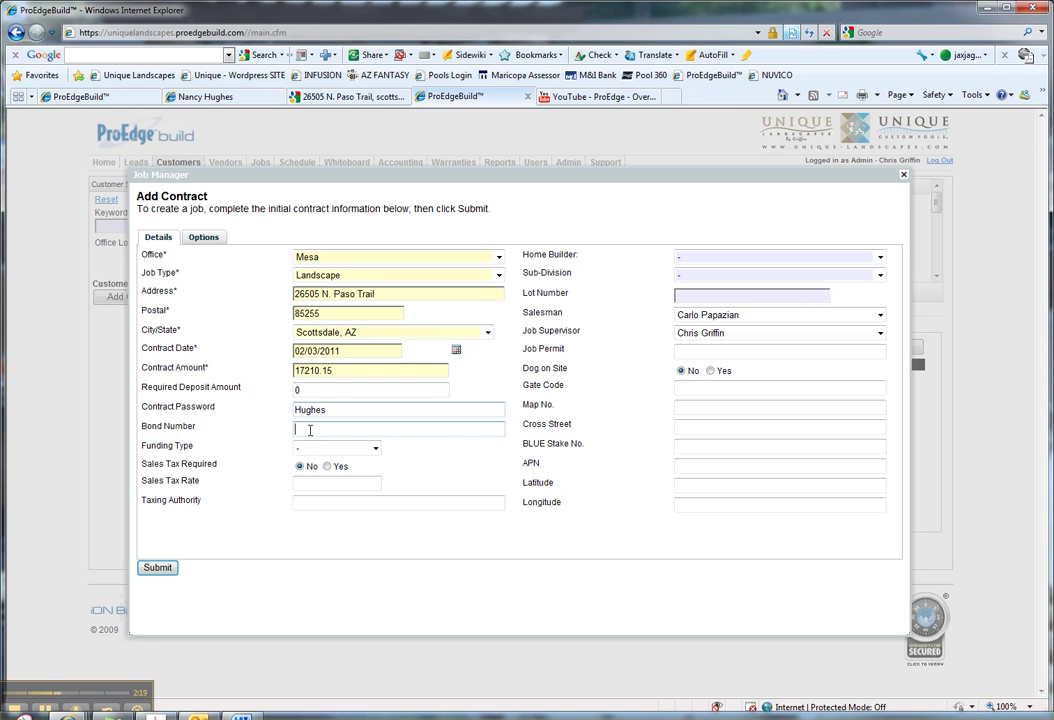
Choose Cash as the Funding Type.
{"action": "left_click", "coordinate": [375, 448]}
{"action": "left_click", "coordinate": [311, 530]}
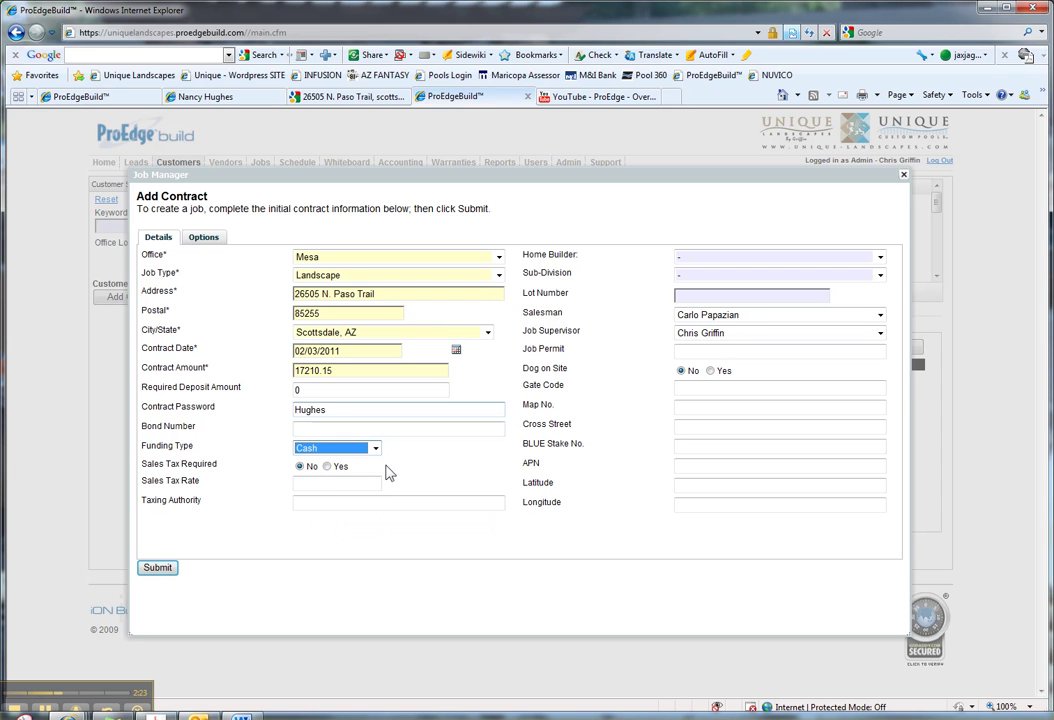
{"action": "left_click", "coordinate": [377, 451]}
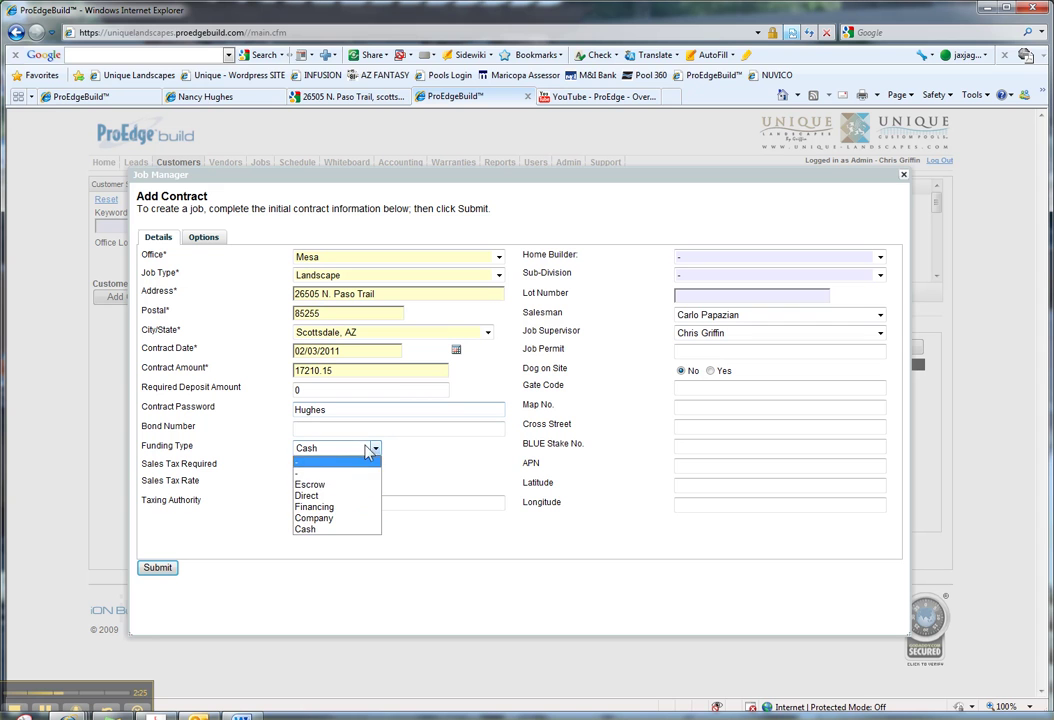
{"action": "left_click", "coordinate": [322, 531]}
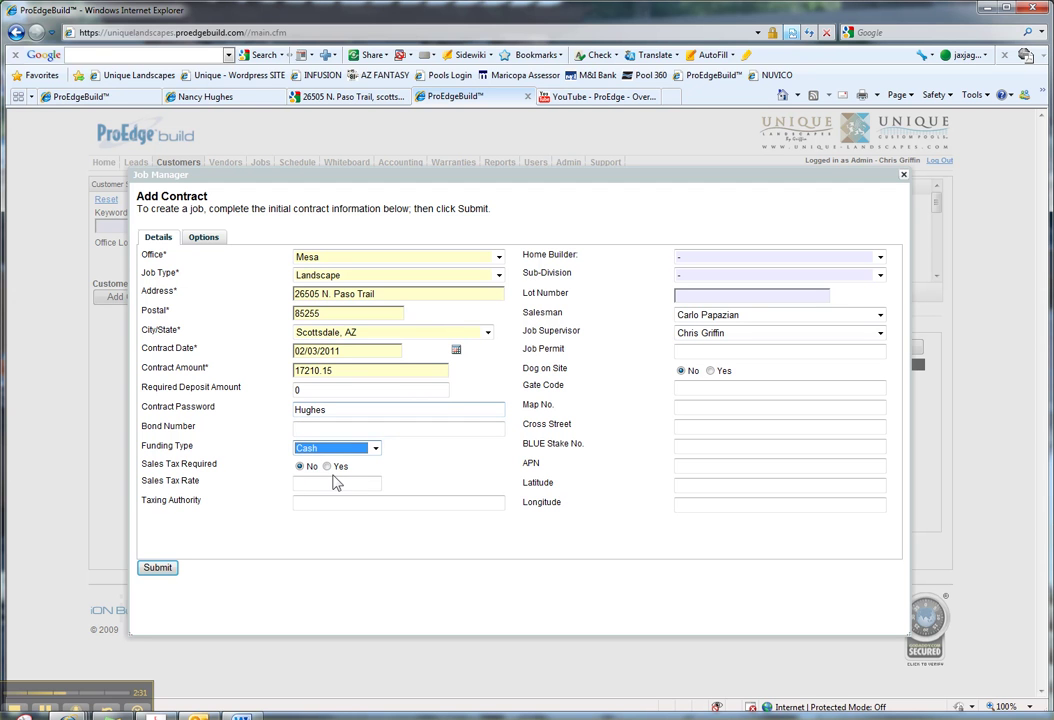
{"action": "left_click", "coordinate": [329, 486]}
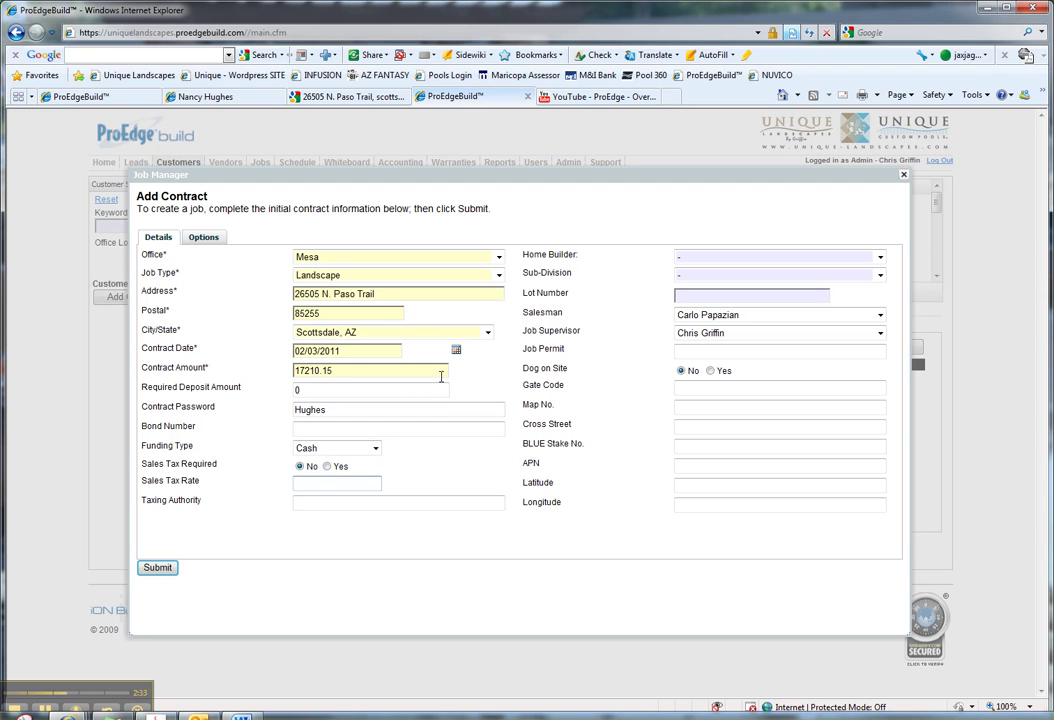
{"action": "double_click", "coordinate": [334, 376]}
{"action": "left_click", "coordinate": [334, 376]}
Review the Home Builder and Sub-division lists, leaving Sub-division unset.
{"action": "left_click", "coordinate": [716, 272]}
{"action": "left_click", "coordinate": [713, 284]}
{"action": "left_click", "coordinate": [716, 262]}
{"action": "left_click", "coordinate": [717, 268]}
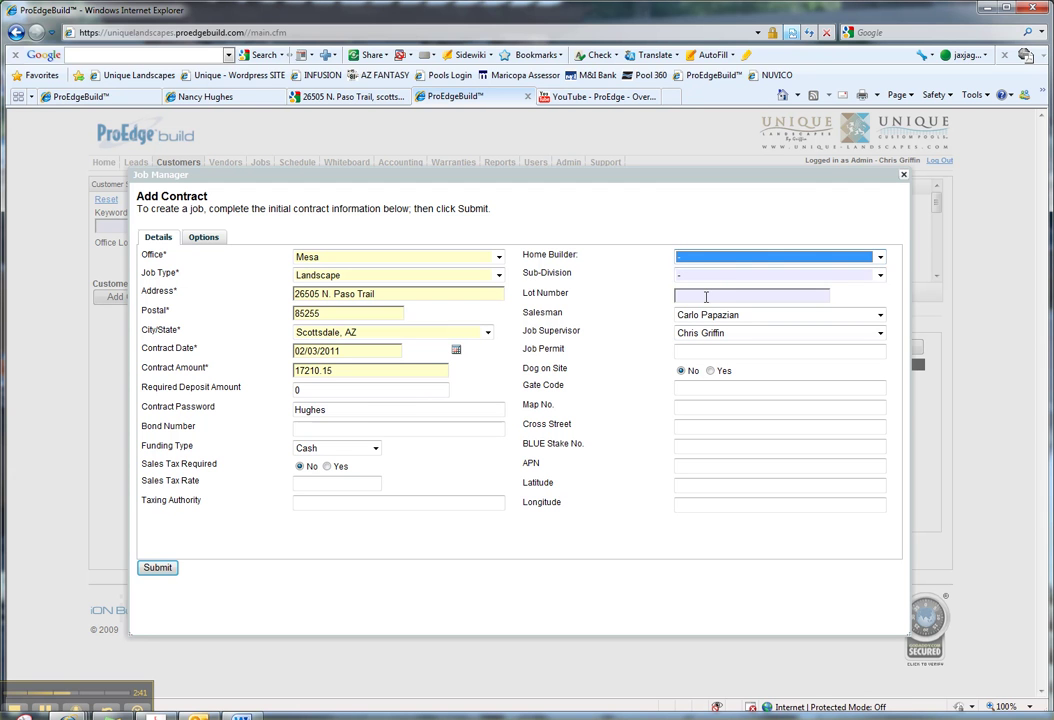
{"action": "left_click", "coordinate": [722, 276]}
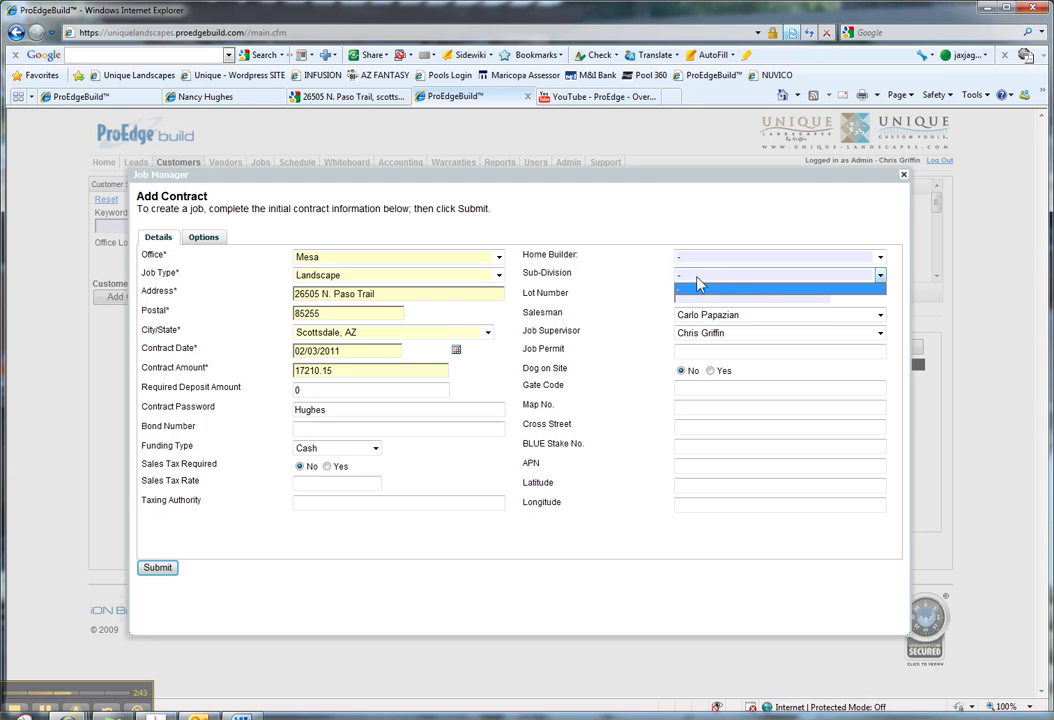
{"action": "left_click", "coordinate": [708, 284]}
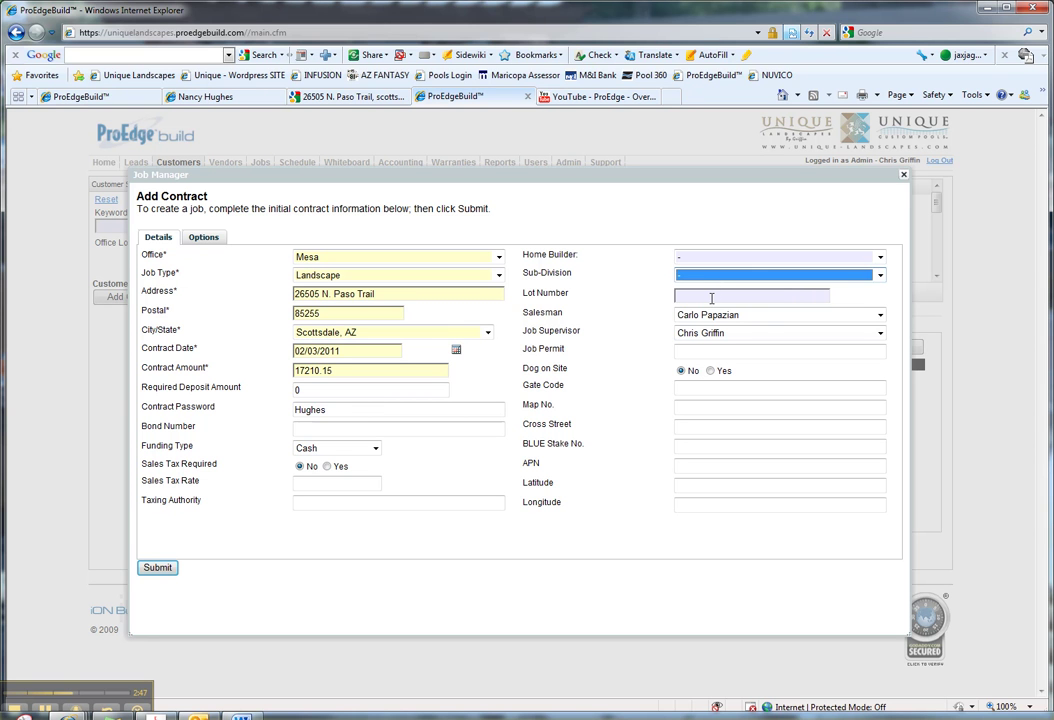
{"action": "left_click", "coordinate": [712, 296]}
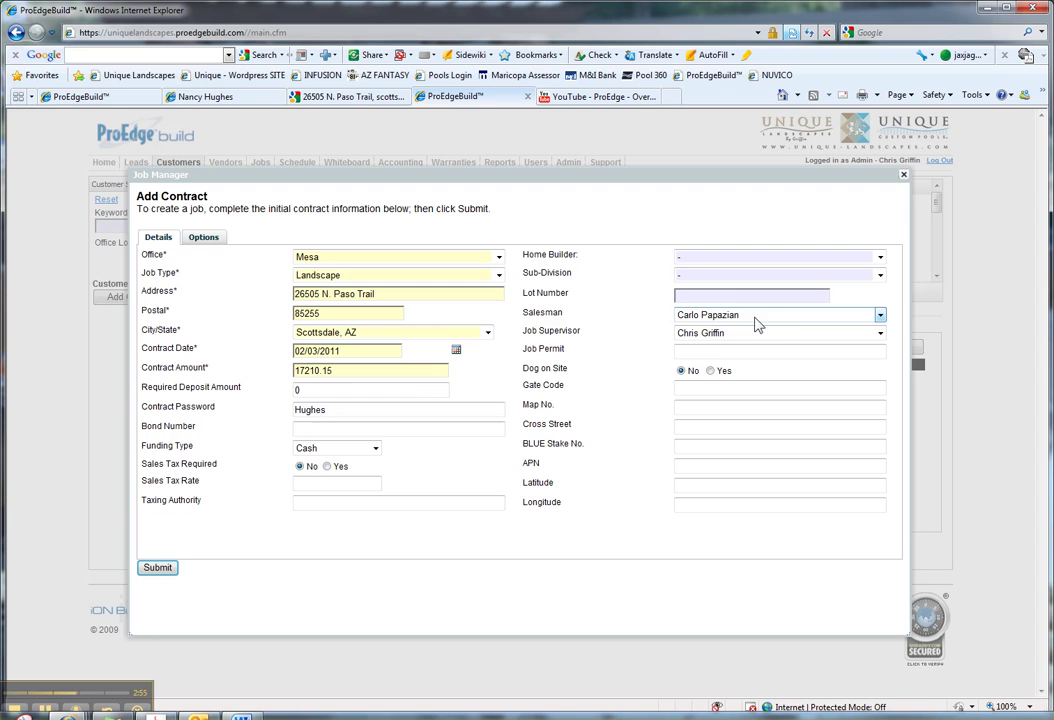
Pick a salesman and a job supervisor from their dropdowns.
{"action": "left_click", "coordinate": [756, 318]}
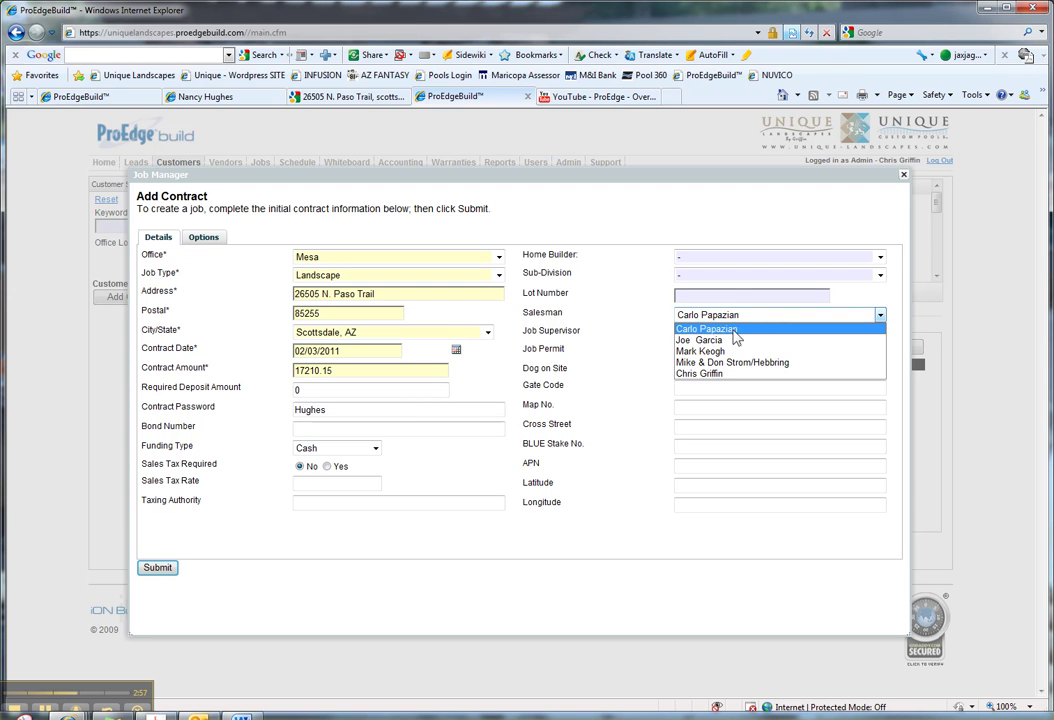
{"action": "left_click", "coordinate": [739, 339]}
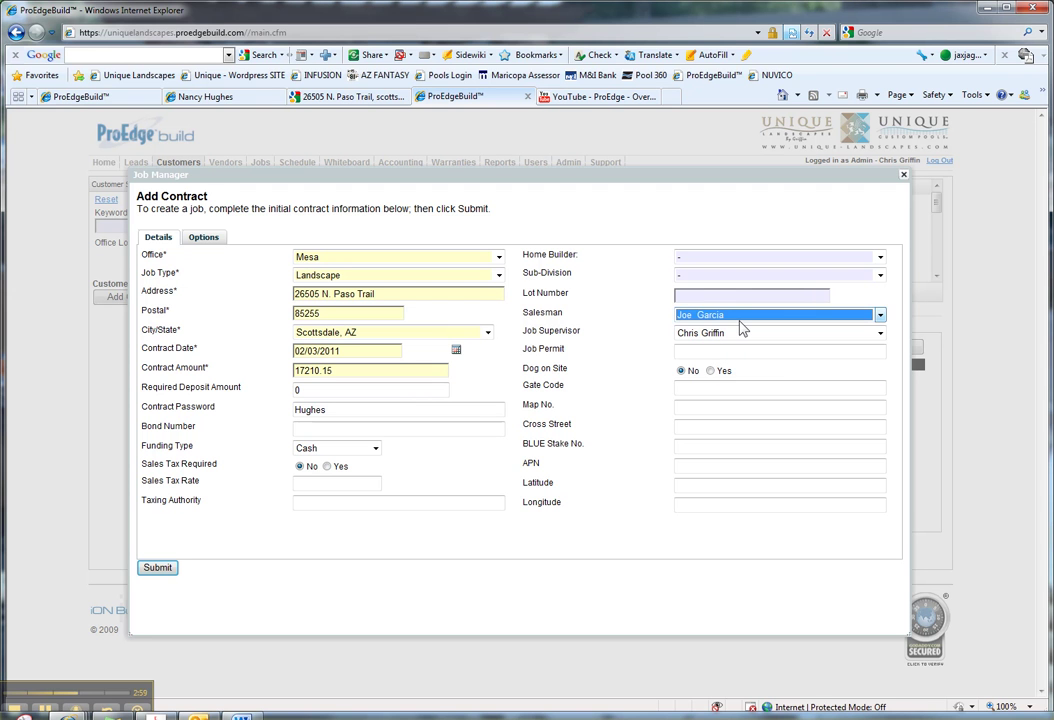
{"action": "left_click", "coordinate": [742, 333]}
{"action": "left_click", "coordinate": [729, 379]}
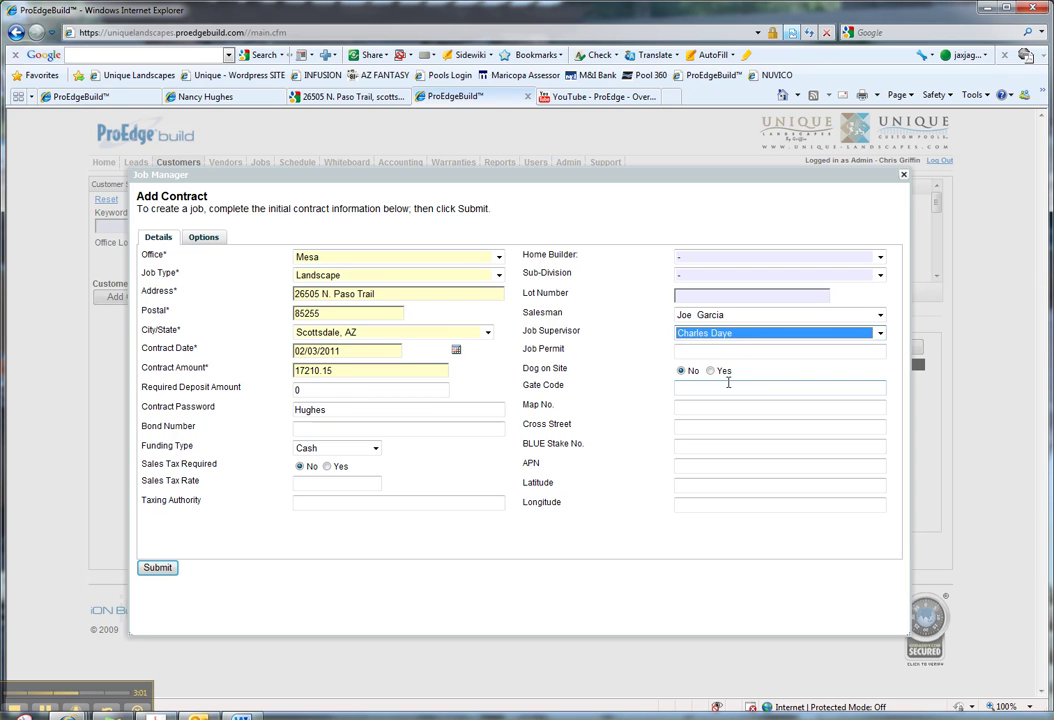
{"action": "left_click", "coordinate": [734, 352]}
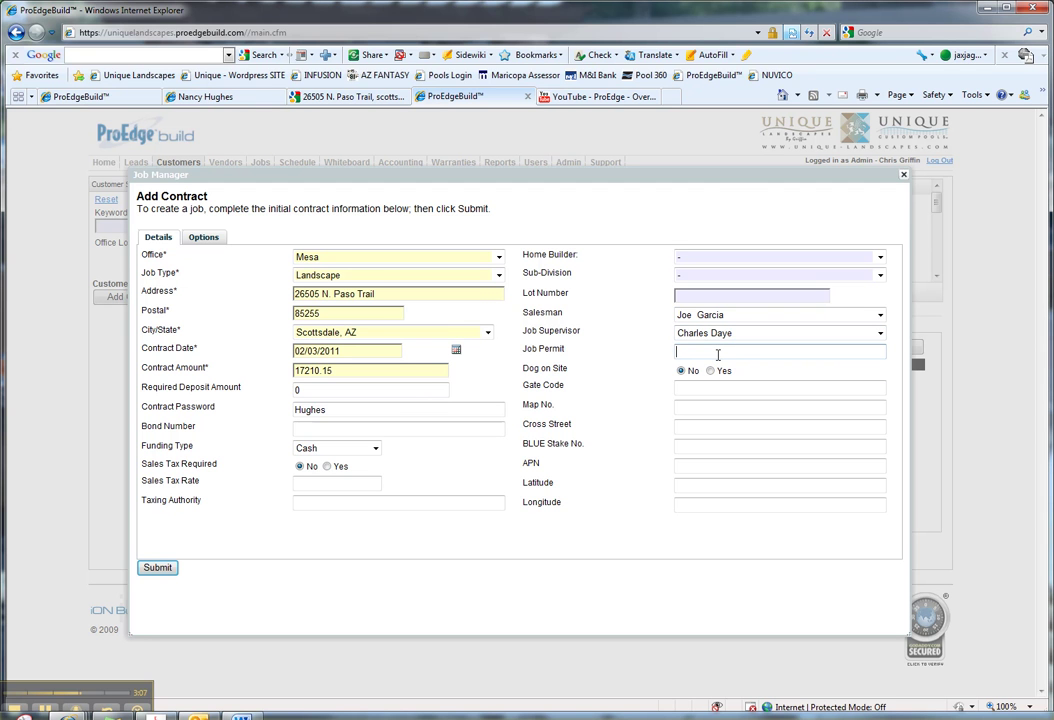
{"action": "left_click", "coordinate": [735, 336]}
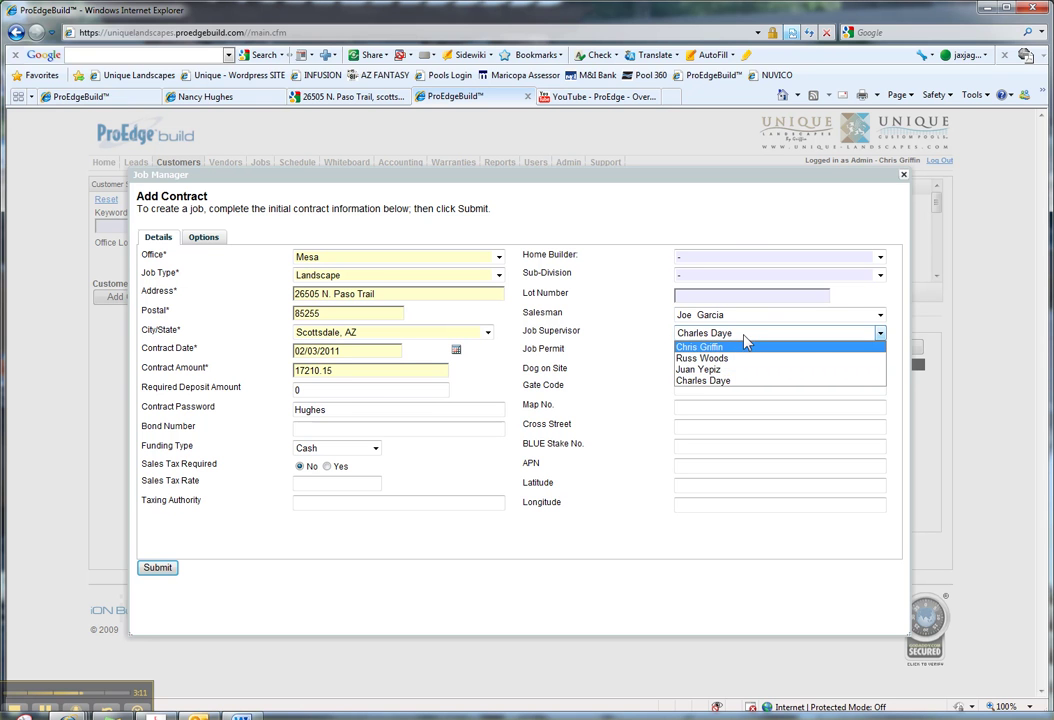
{"action": "left_click", "coordinate": [746, 336]}
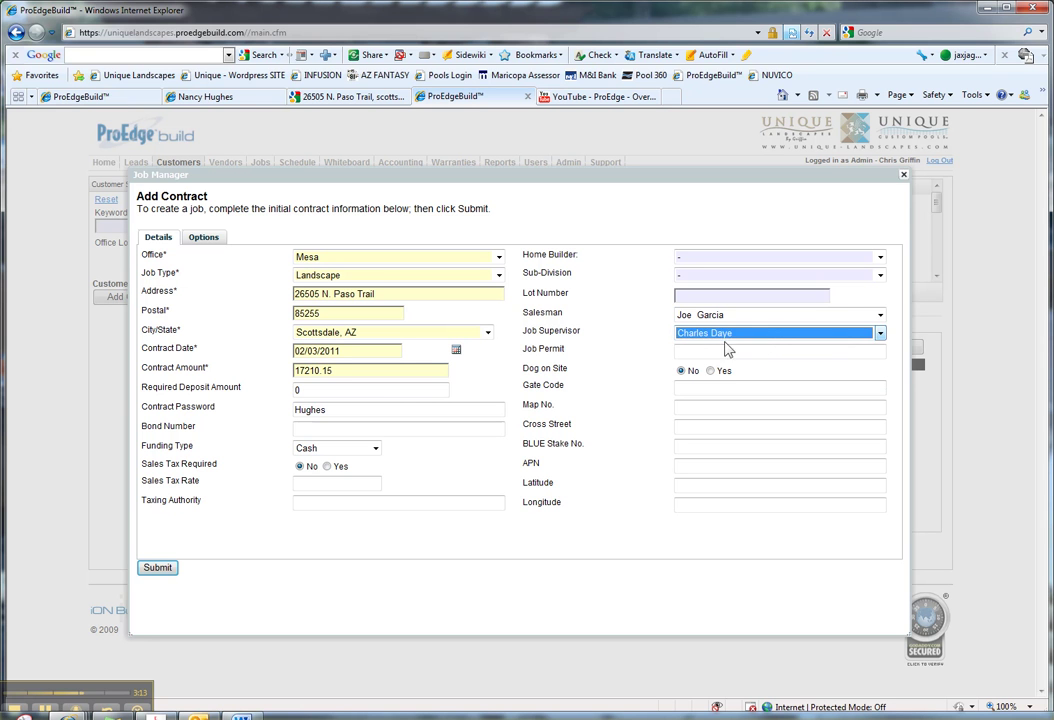
{"action": "left_click", "coordinate": [717, 352]}
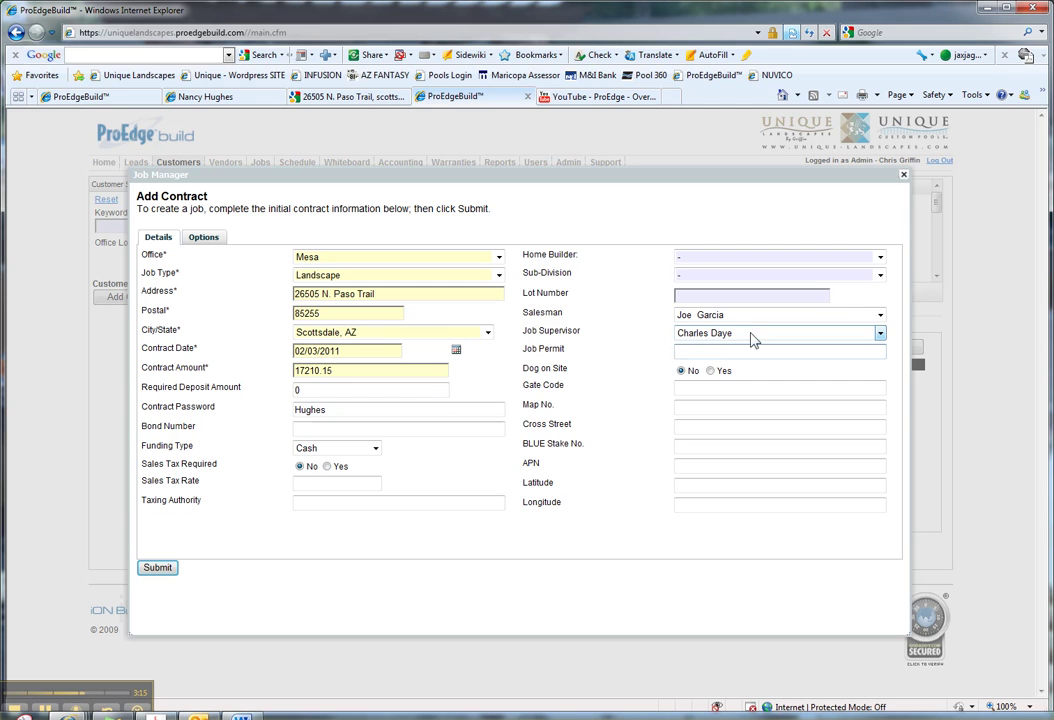
{"action": "left_click", "coordinate": [751, 337]}
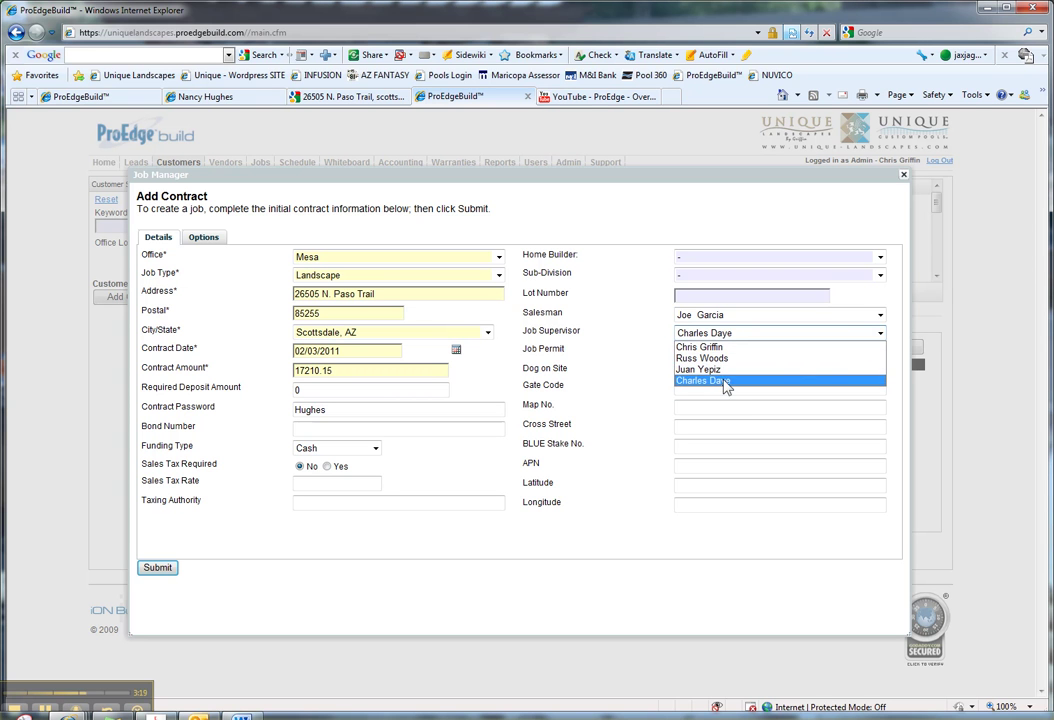
{"action": "left_click", "coordinate": [724, 383]}
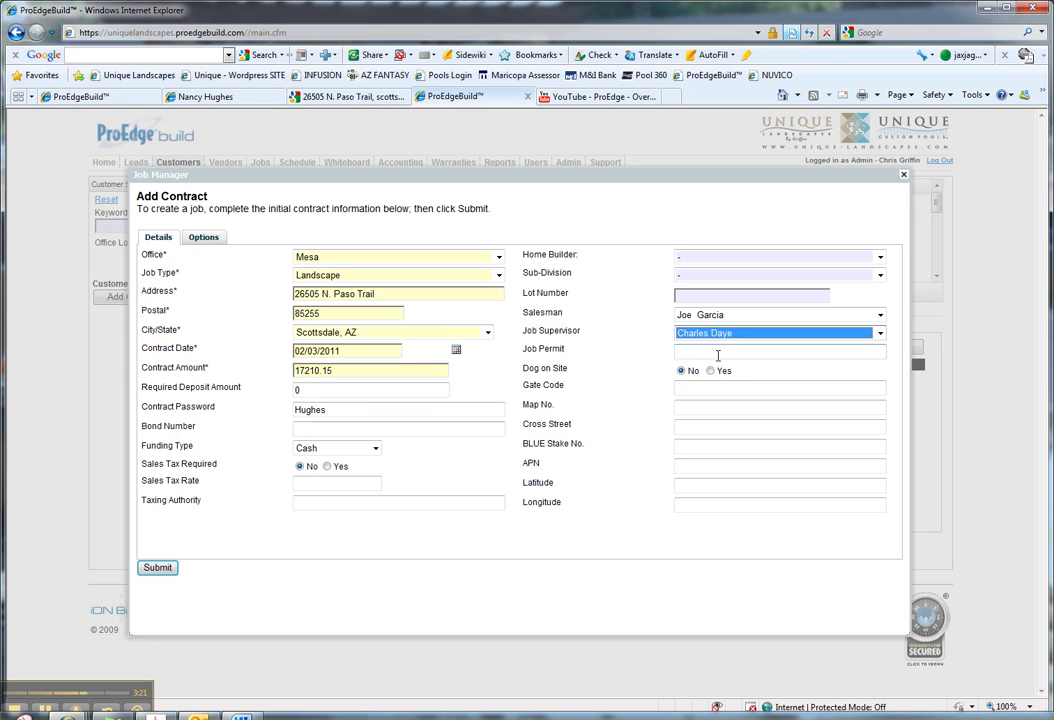
{"action": "left_click", "coordinate": [730, 354]}
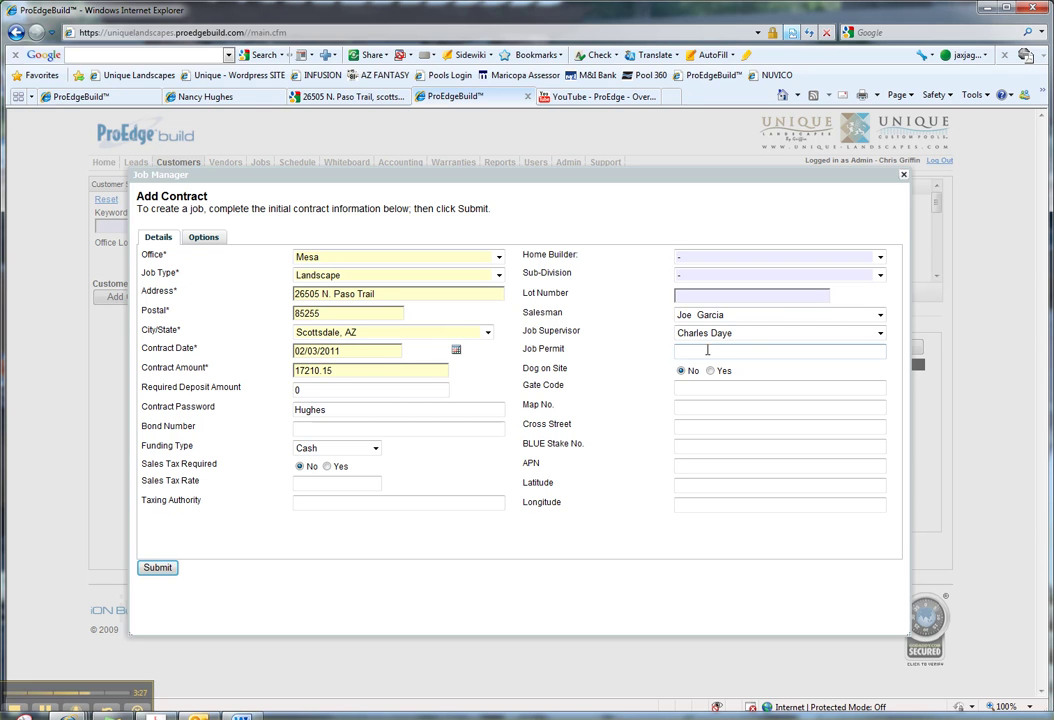
Leave Dog on Site at No and set Gate Code to 'Call homeowner from Gate'.
{"action": "left_click", "coordinate": [711, 371]}
{"action": "left_click", "coordinate": [681, 371]}
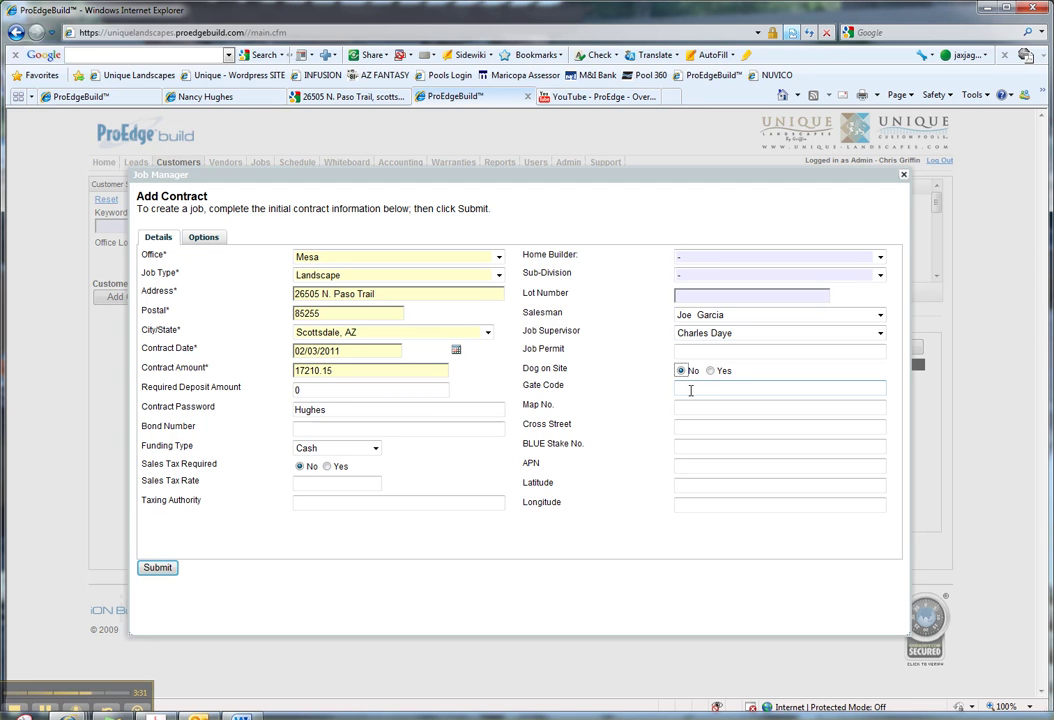
{"action": "left_click", "coordinate": [696, 388]}
{"action": "type", "text": "#40"}
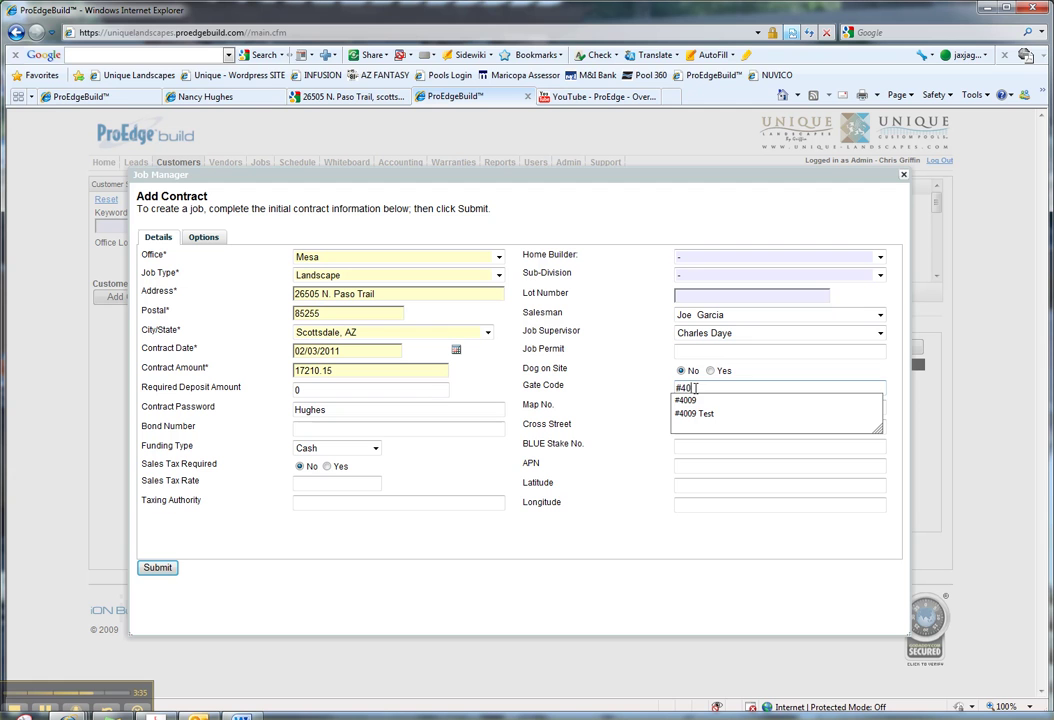
{"action": "type", "text": "0"}
{"action": "key", "text": "Down"}
{"action": "key", "text": "Return"}
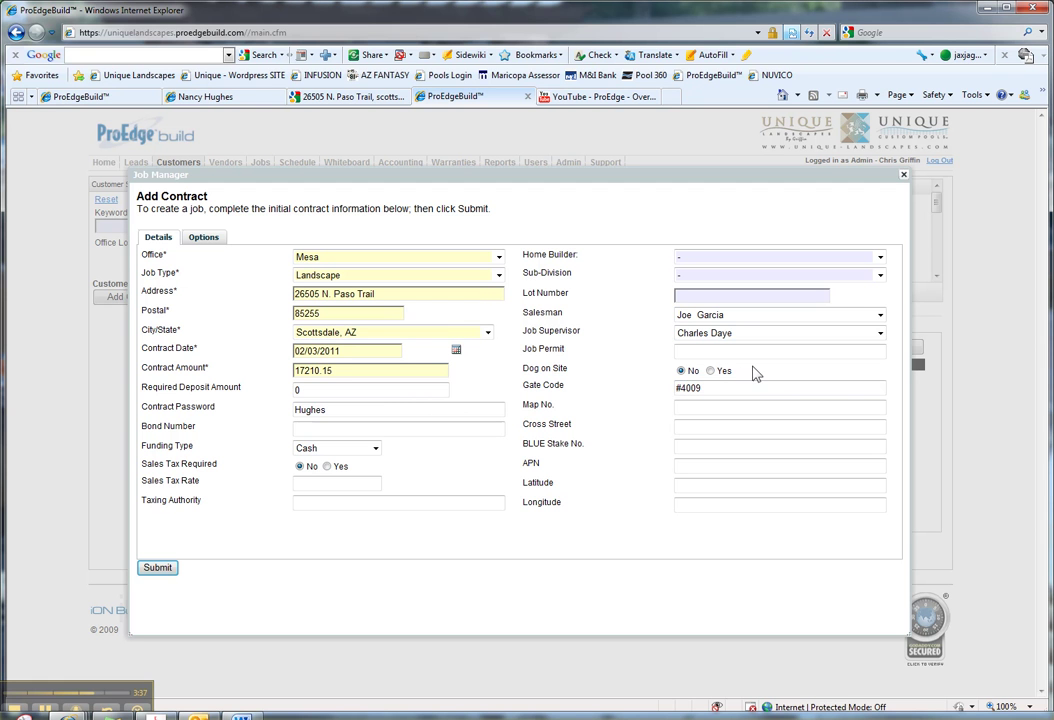
{"action": "left_click_drag", "start_coordinate": [716, 389], "coordinate": [670, 391]}
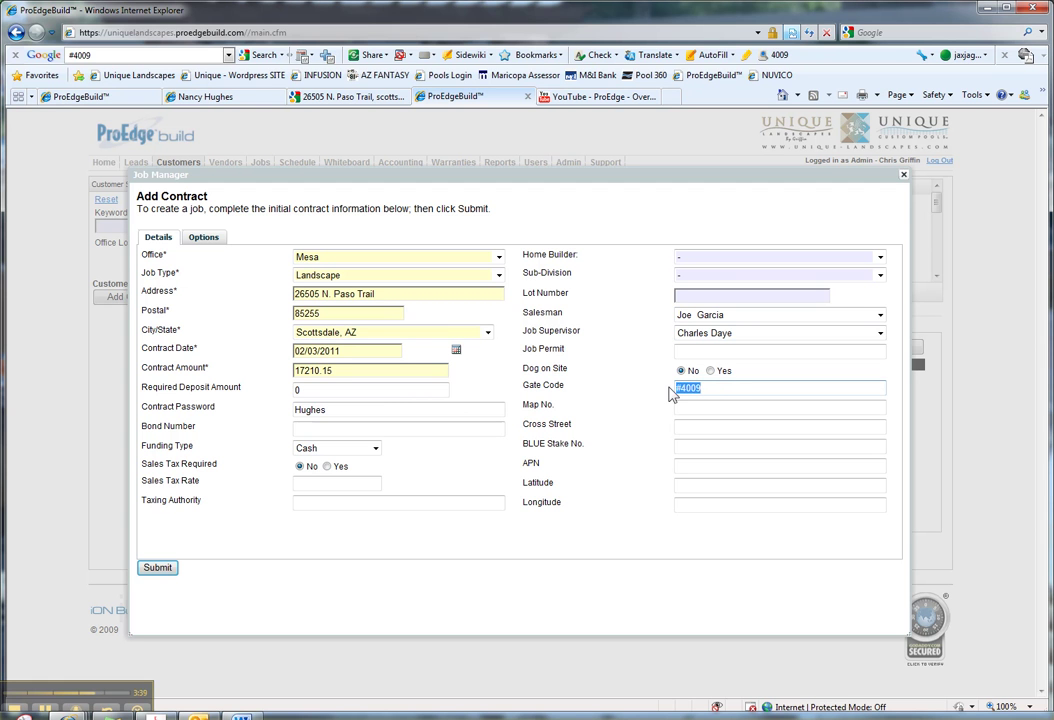
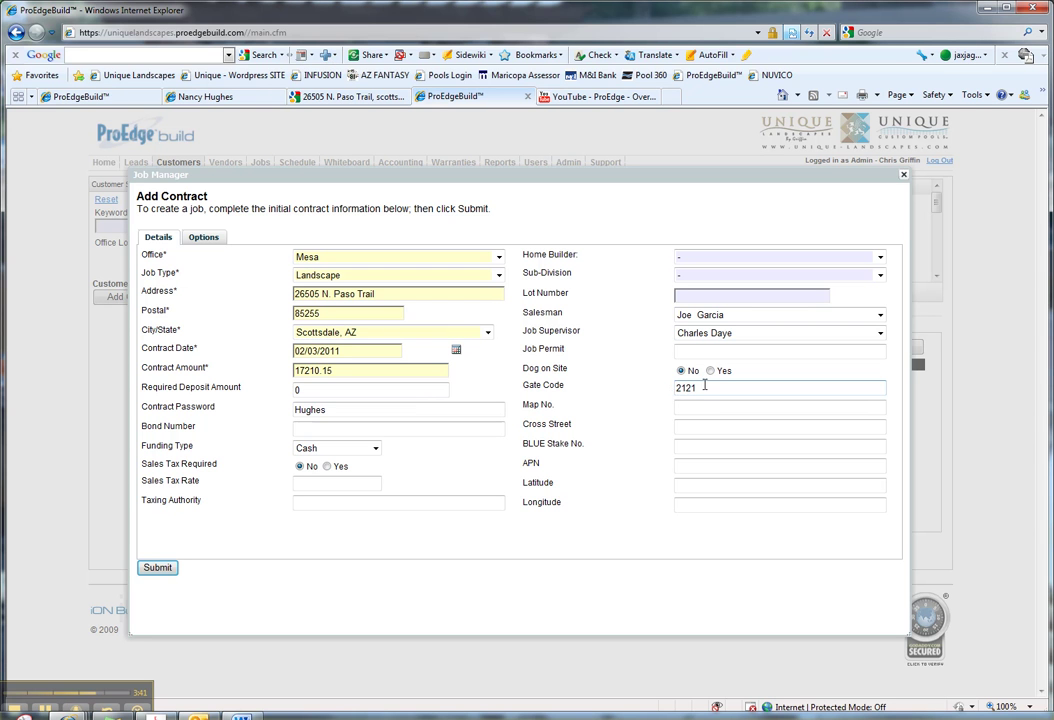
{"action": "left_click_drag", "start_coordinate": [703, 388], "coordinate": [628, 391]}
{"action": "type", "text": "Call homeowner from Gate"}
{"action": "left_click", "coordinate": [706, 409]}
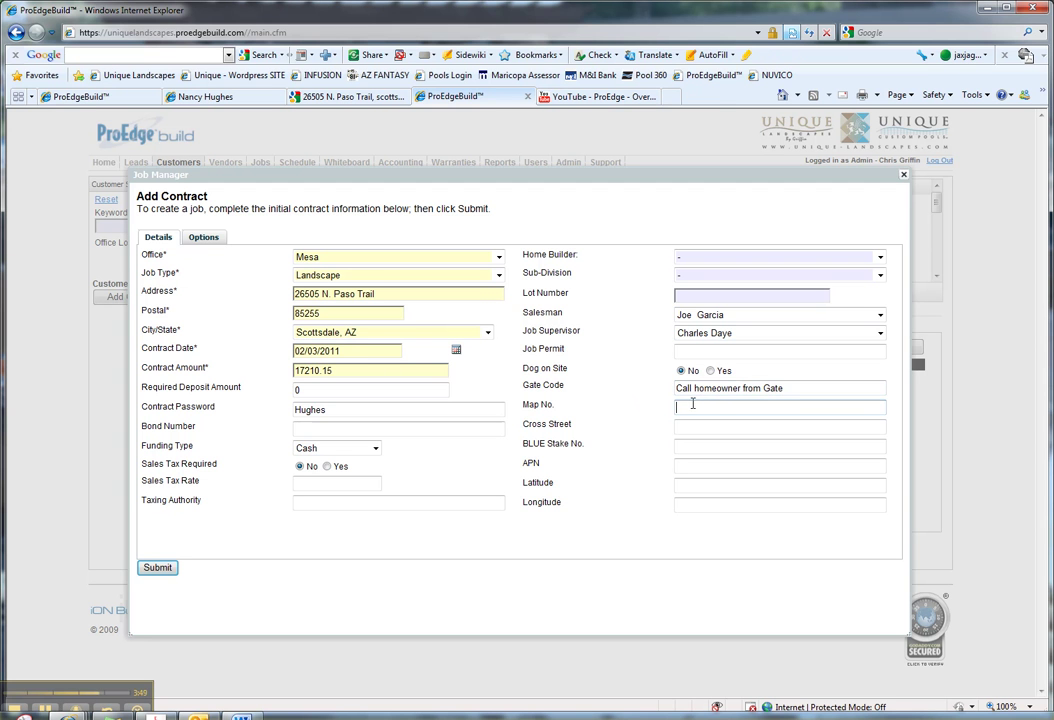
{"action": "left_click", "coordinate": [295, 94]}
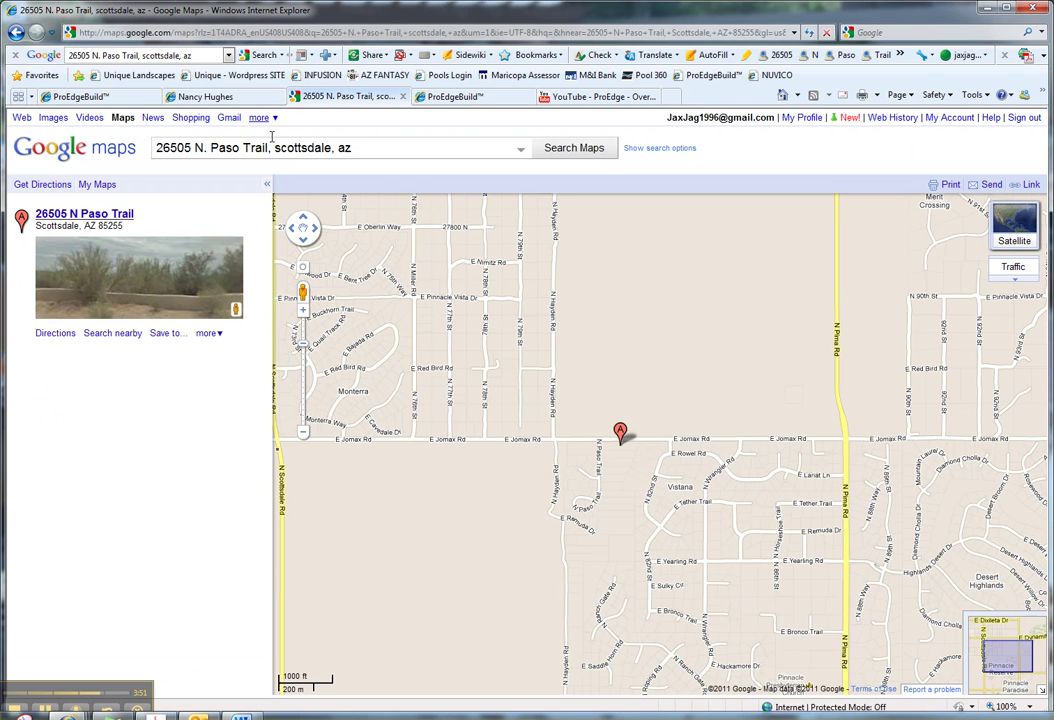
{"action": "left_click", "coordinate": [236, 30]}
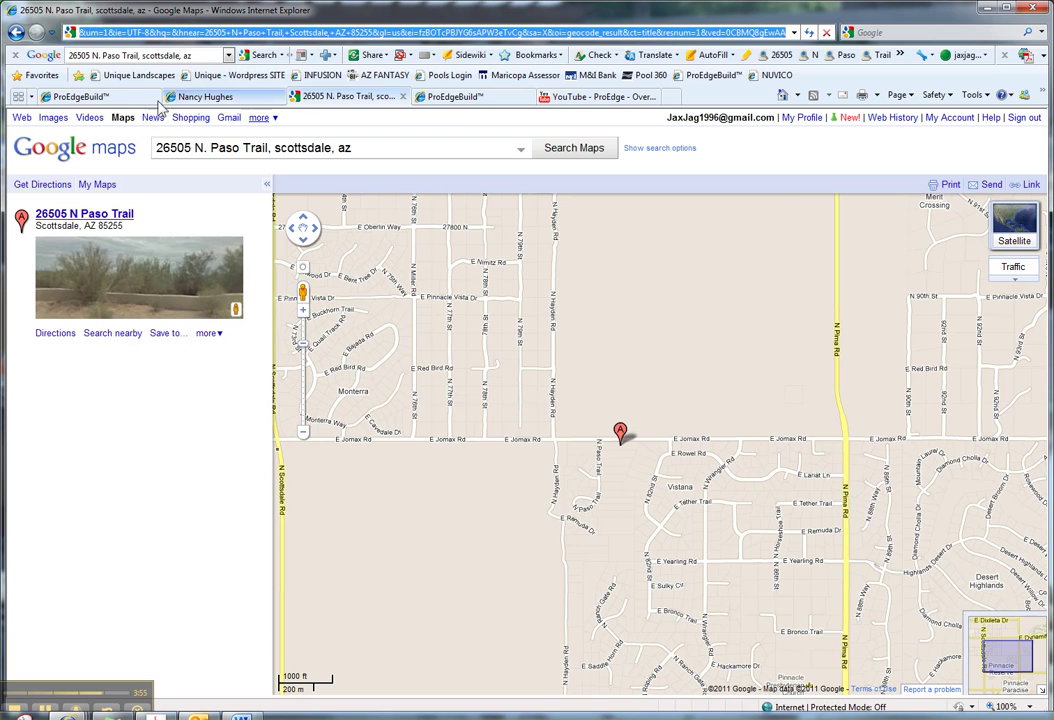
{"action": "left_click", "coordinate": [455, 96]}
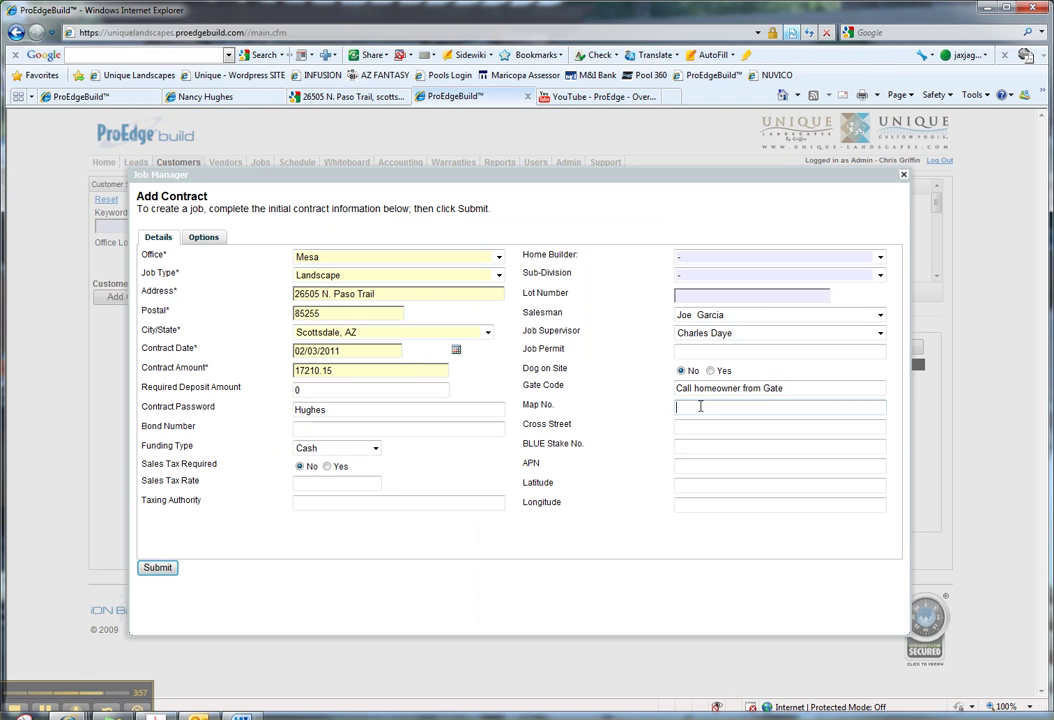
{"action": "key", "text": "ctrl+v"}
Check the map for nearby roads and enter Cross Street 'Pima Rd / Jomax Rd.'.
{"action": "left_click", "coordinate": [700, 430]}
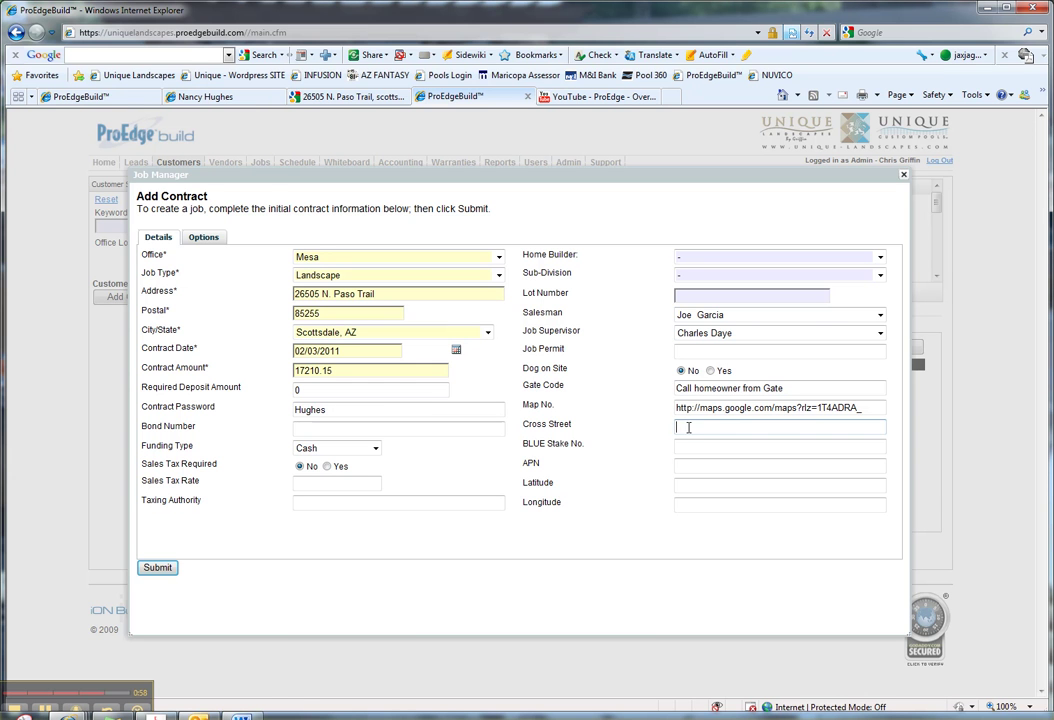
{"action": "left_click", "coordinate": [305, 97]}
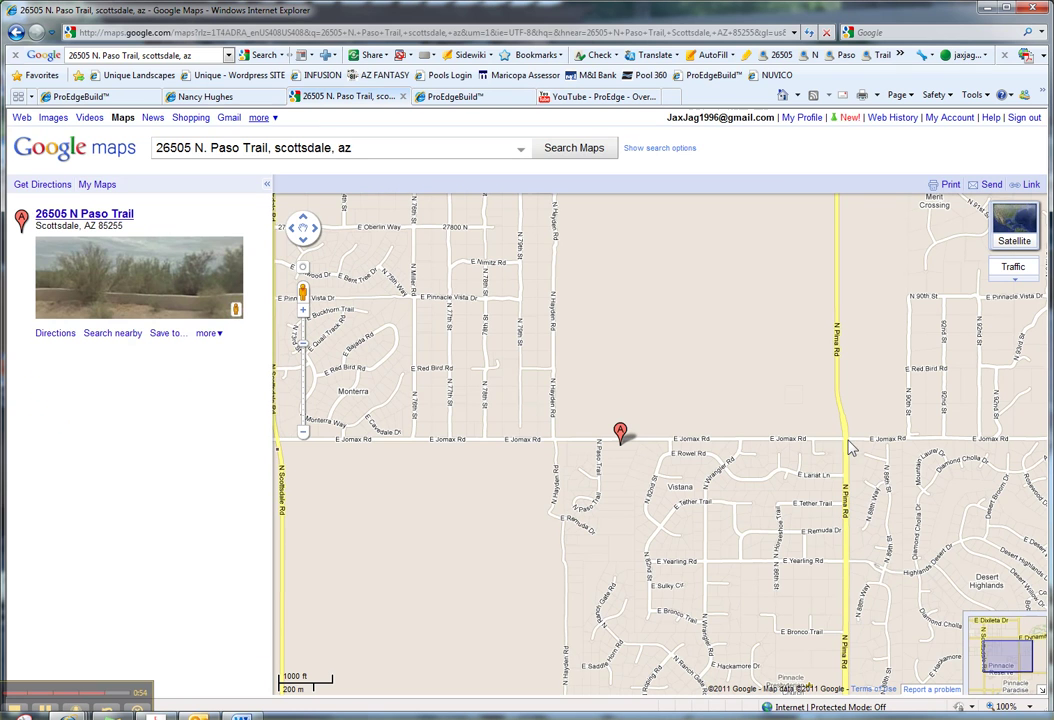
{"action": "left_click", "coordinate": [448, 97]}
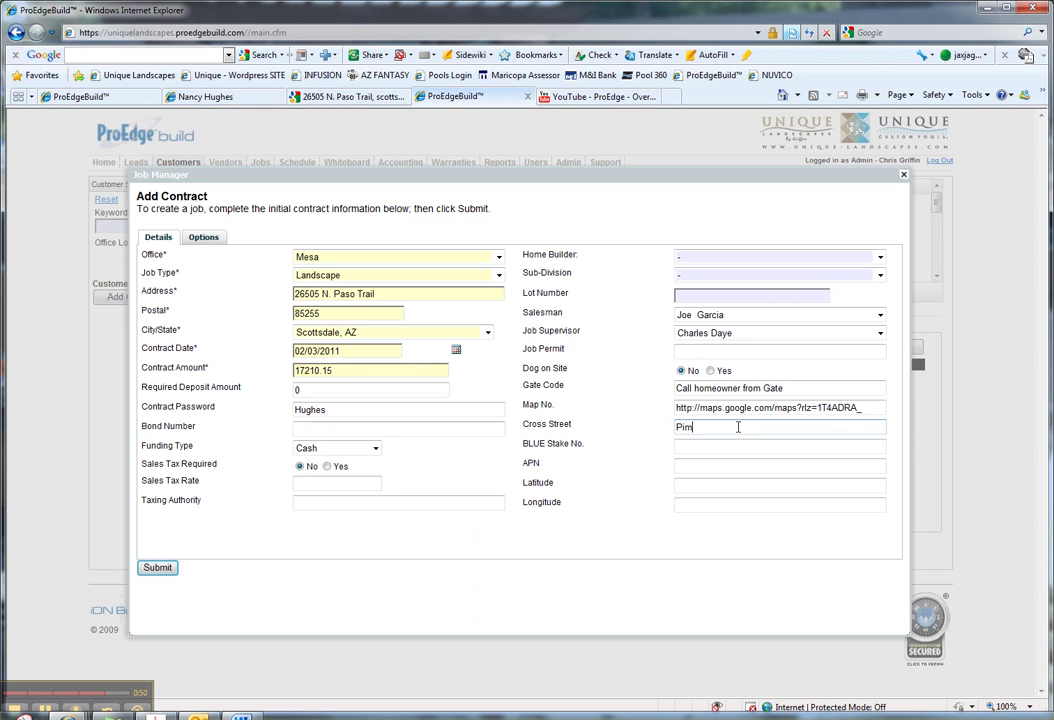
{"action": "type", "text": "max Rd."}
{"action": "left_click", "coordinate": [706, 446]}
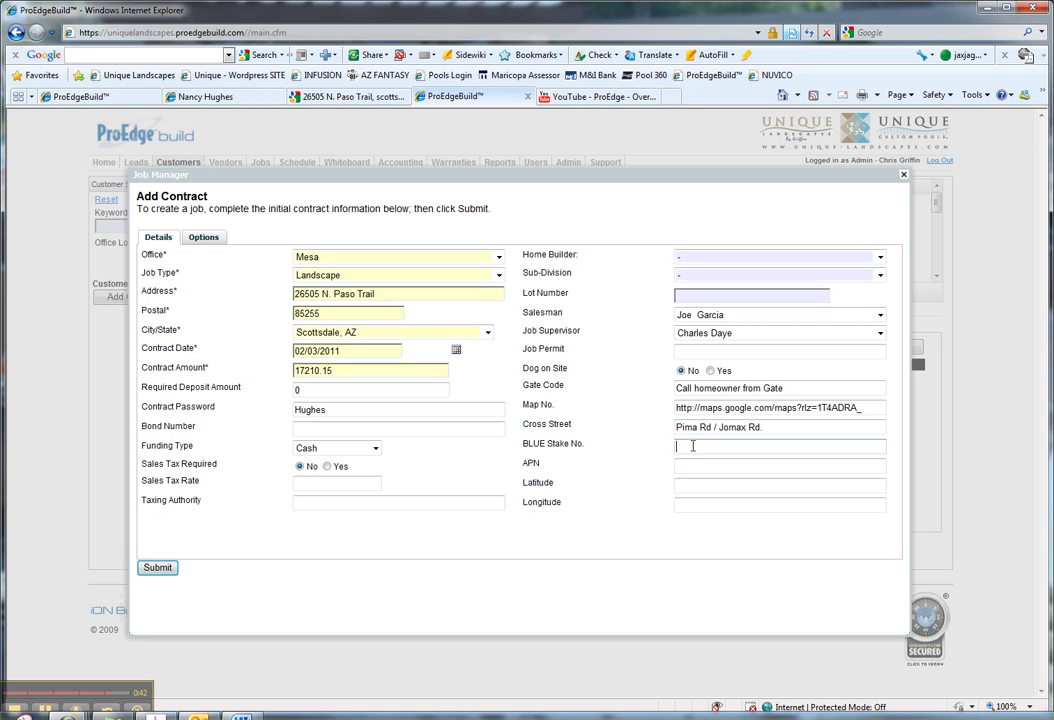
{"action": "left_click", "coordinate": [694, 468]}
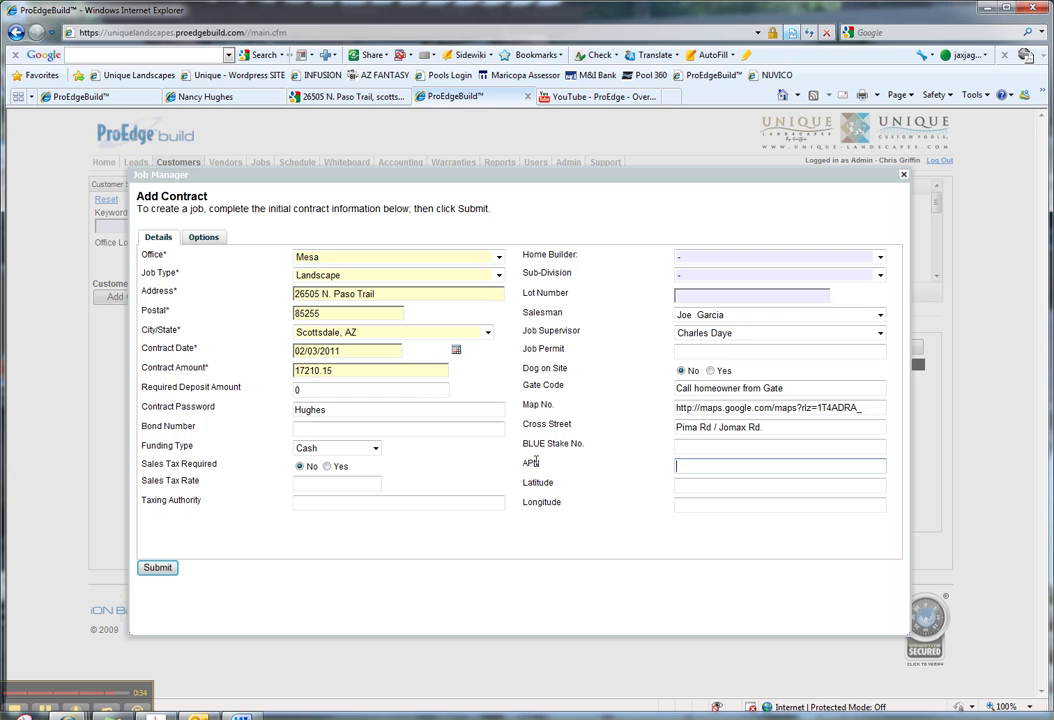
Confirm Job Type is still Landscape and submit the Add Contract form.
{"action": "left_click", "coordinate": [685, 487]}
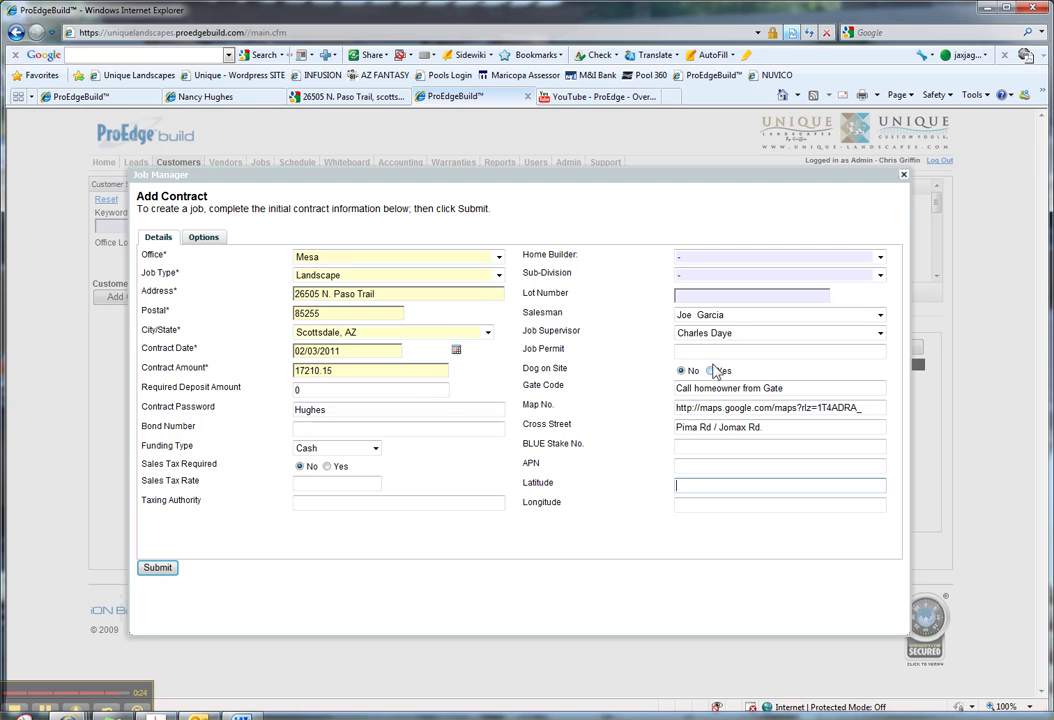
{"action": "left_click", "coordinate": [348, 280]}
{"action": "left_click", "coordinate": [348, 280]}
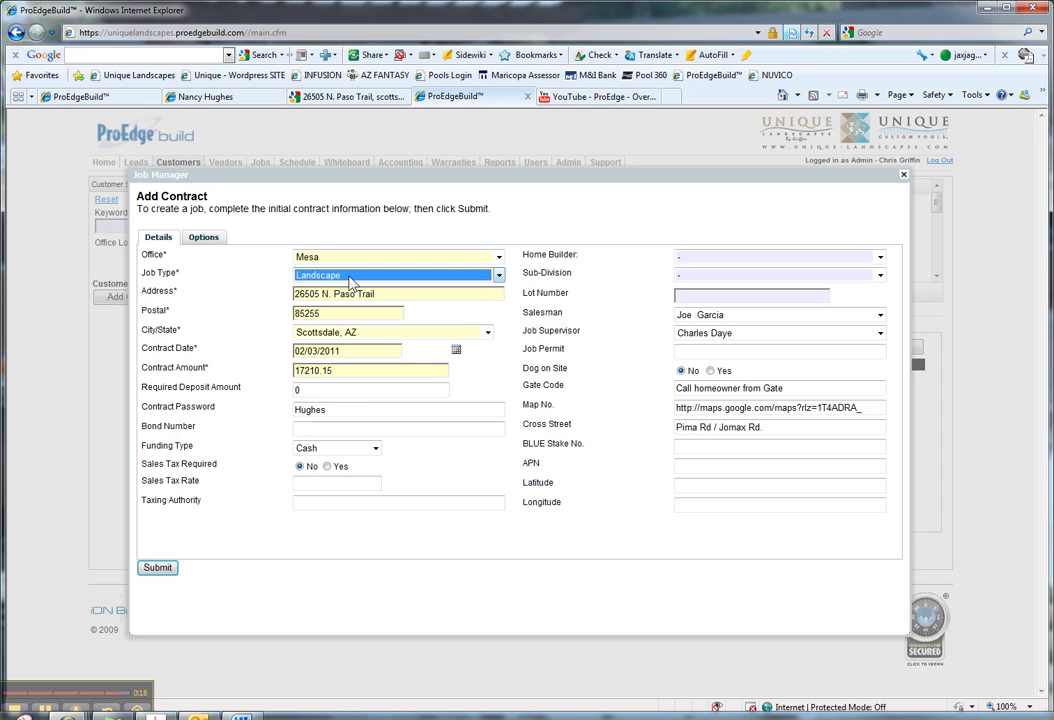
{"action": "left_click", "coordinate": [168, 570]}
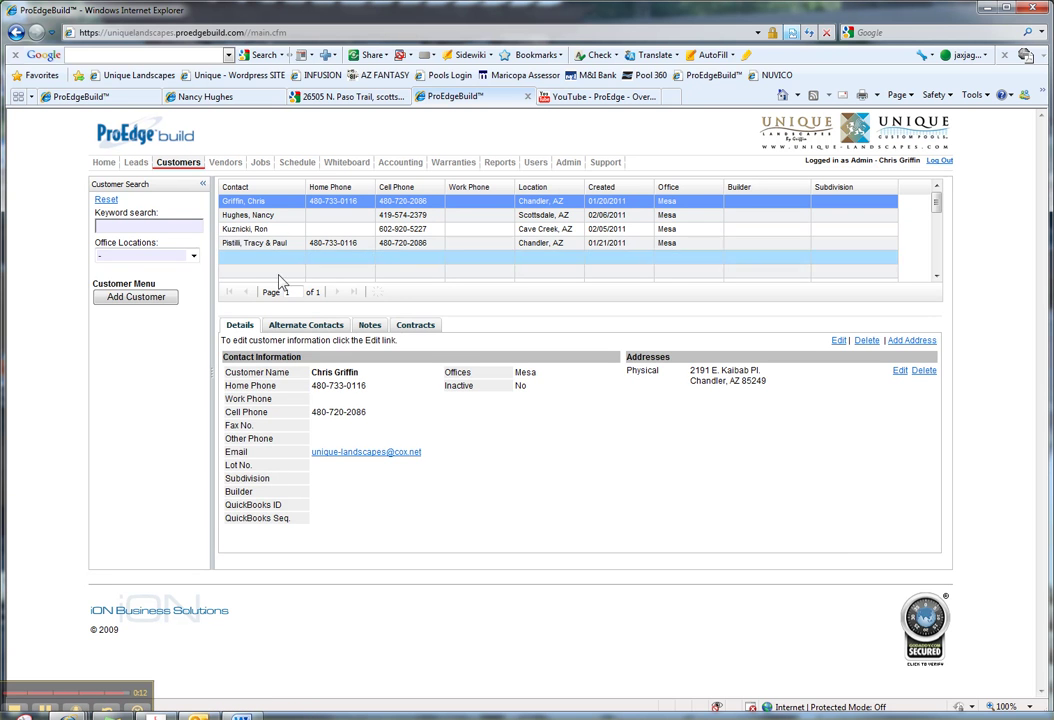
Open the customer's Pool & Landscape contract, job 1005, in the Job Manager from the Contracts list.
{"action": "left_click", "coordinate": [414, 326]}
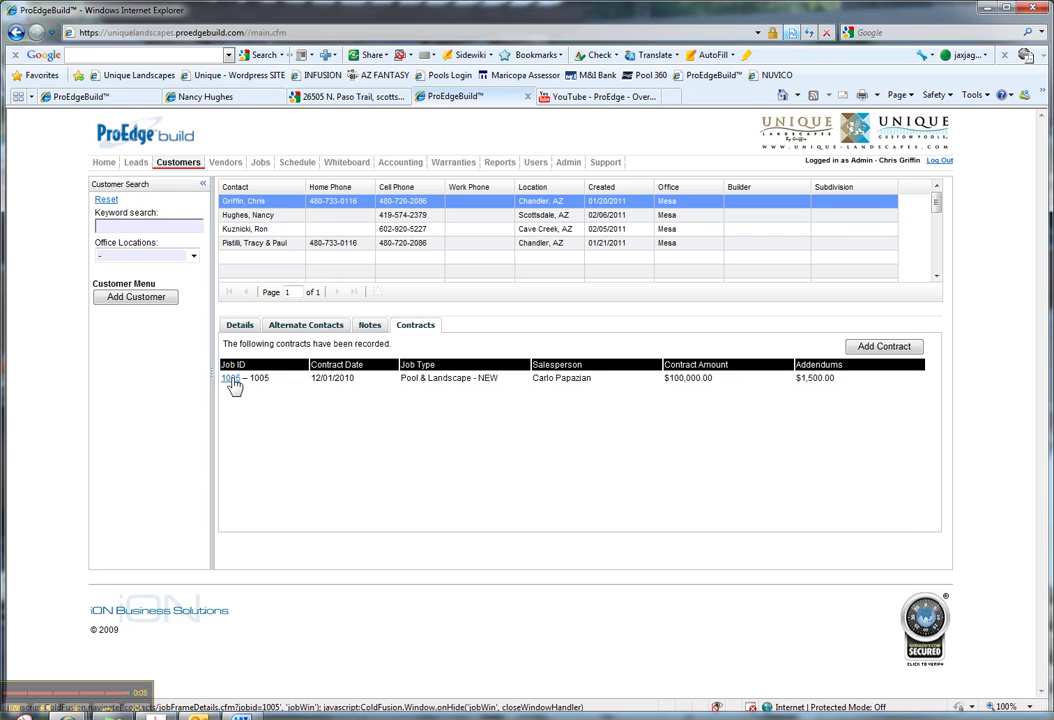
{"action": "left_click", "coordinate": [231, 381]}
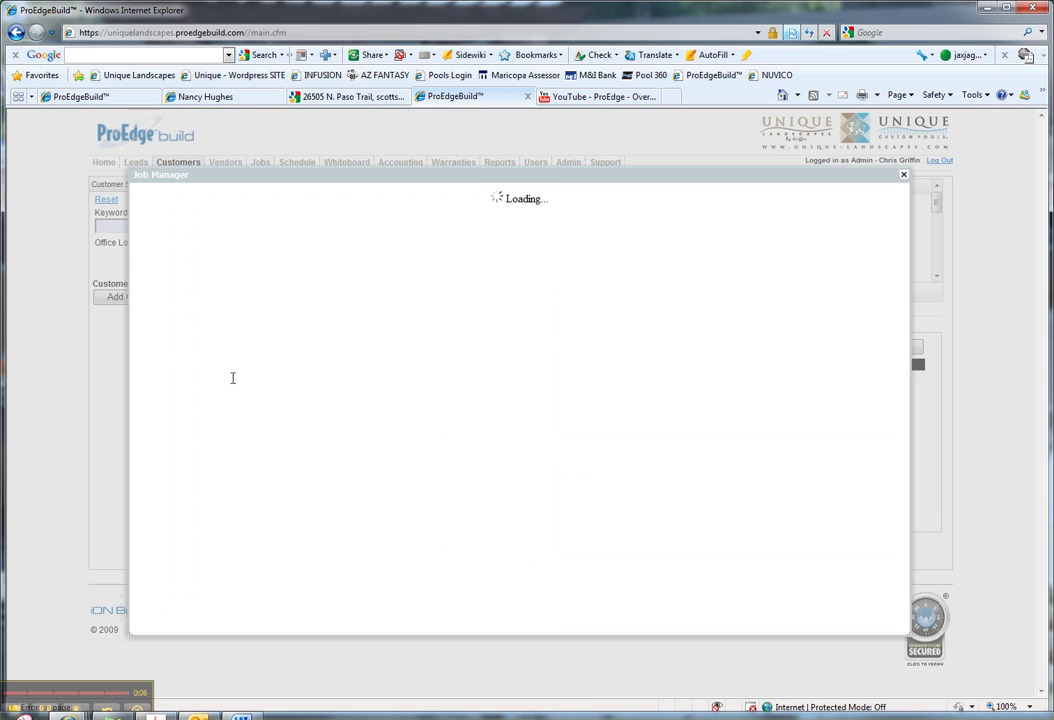